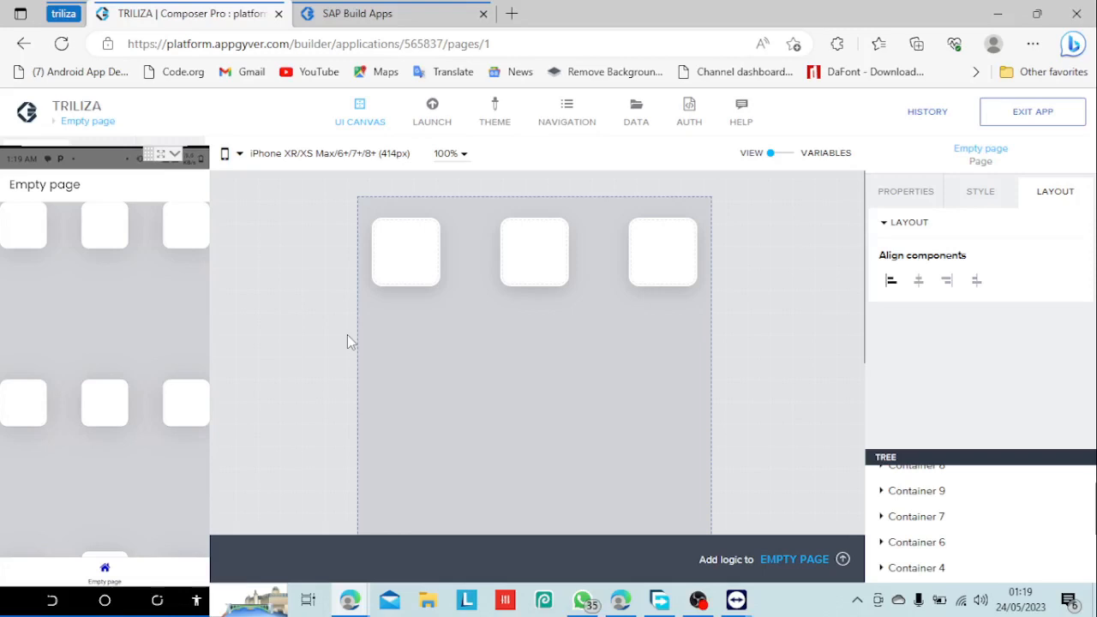
Step: Compare the container arrangement in the app's web preview with the page canvas in the builder
click(357, 13)
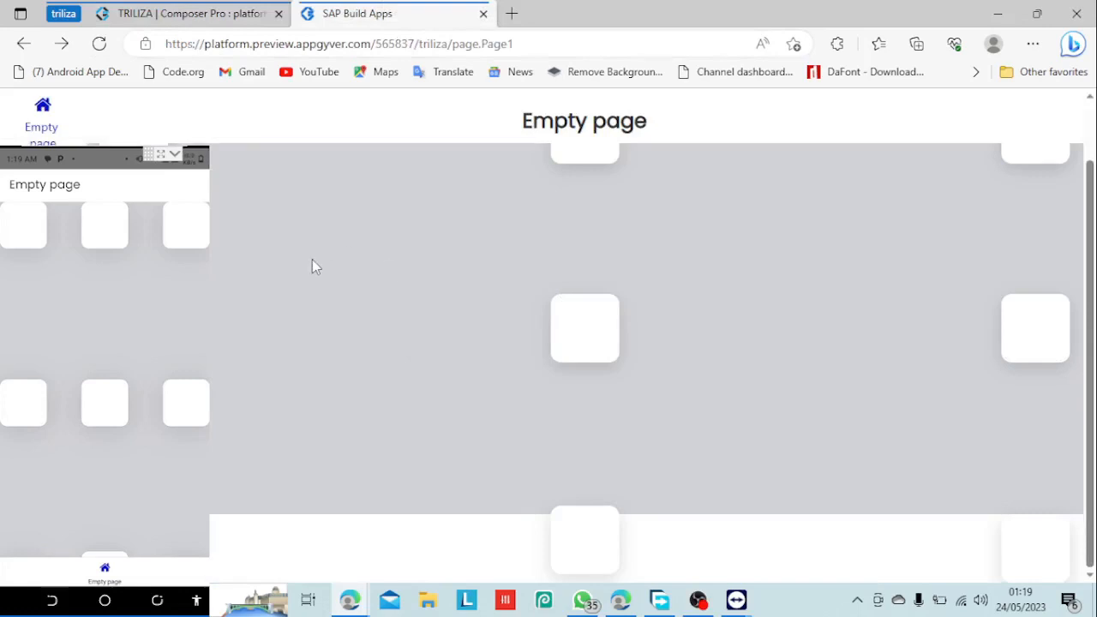
click(235, 14)
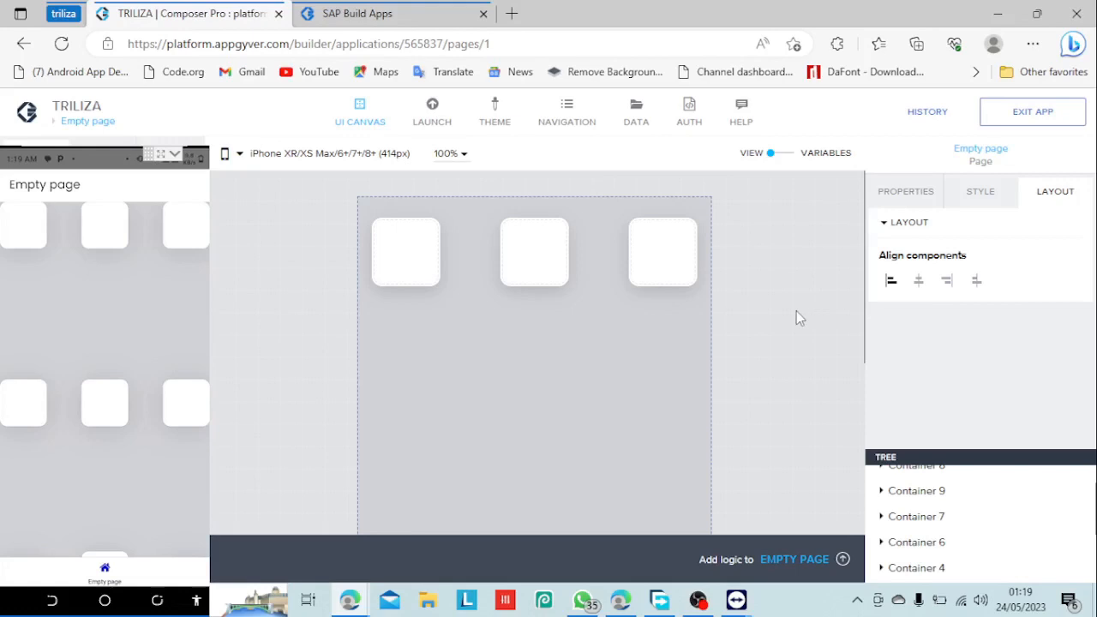
click(394, 13)
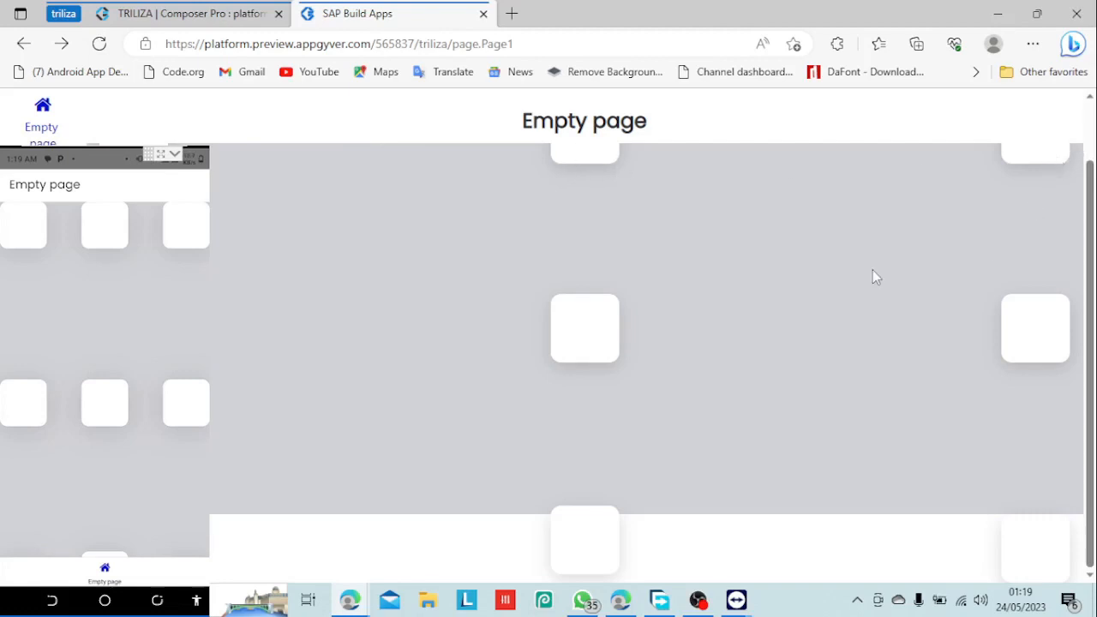
click(233, 21)
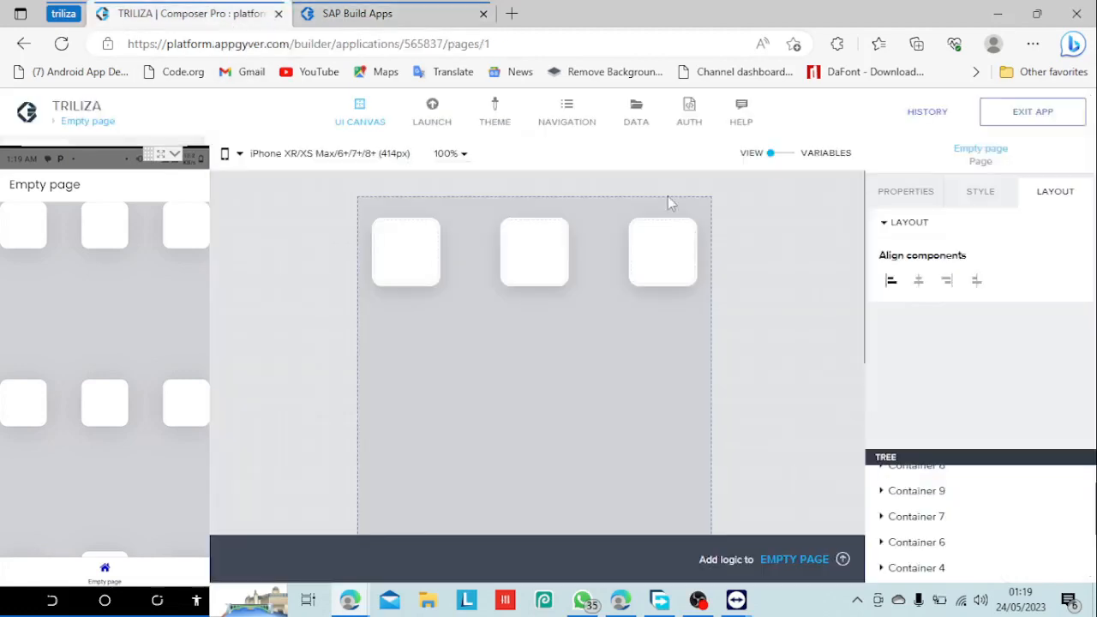
Step: Inspect the layout settings of Container 7, Container 2 and Container 3, including their Align self options
click(905, 518)
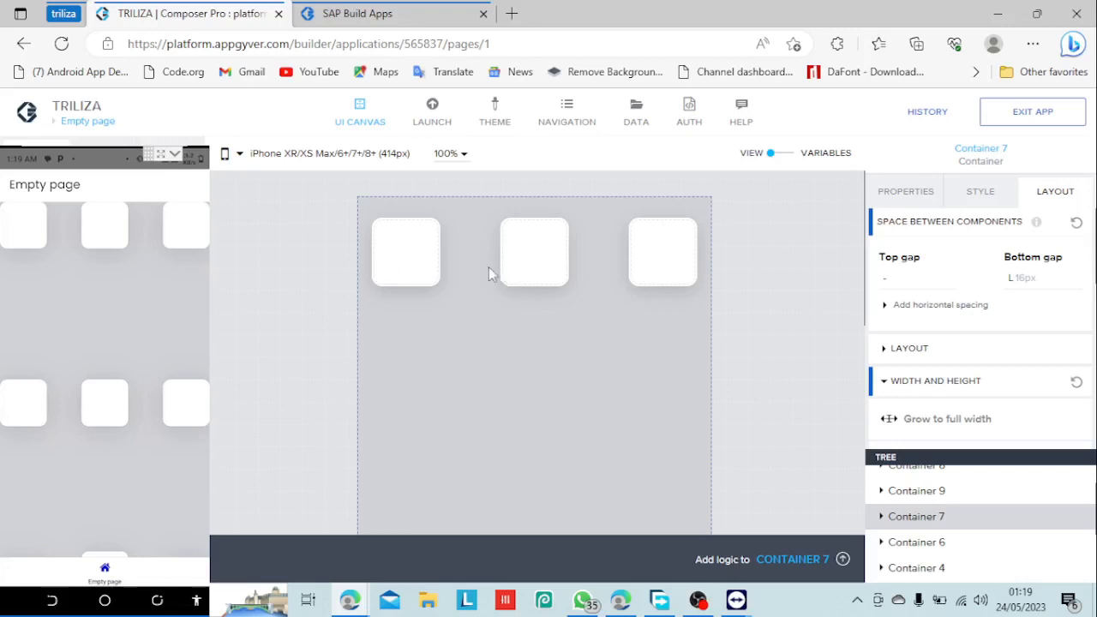
click(914, 387)
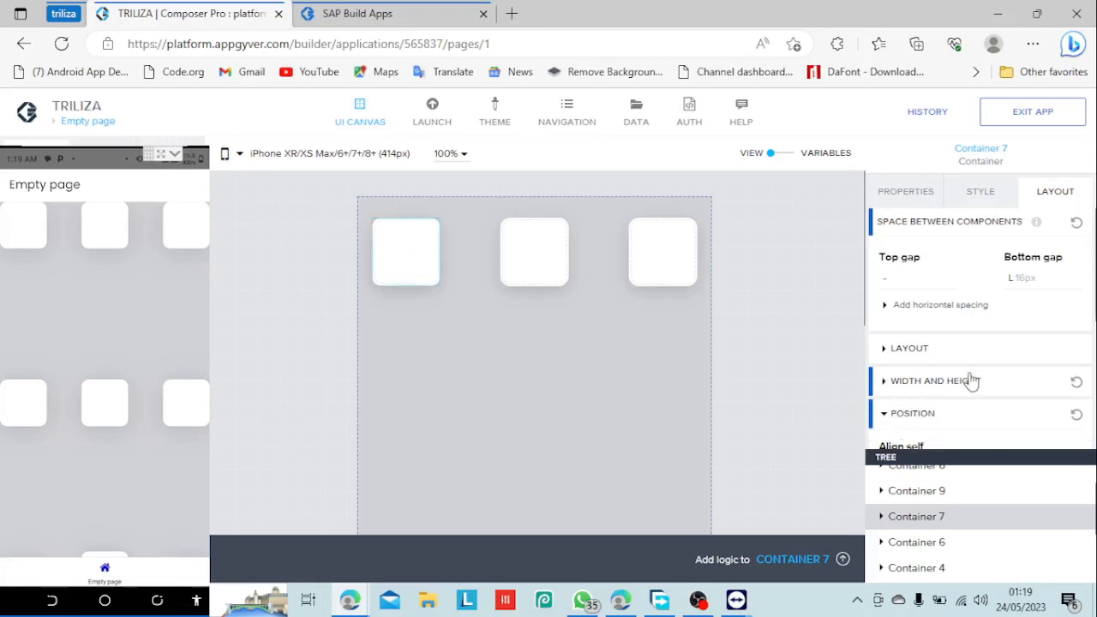
scroll(972, 379, down, 2)
scroll(945, 357, down, 1)
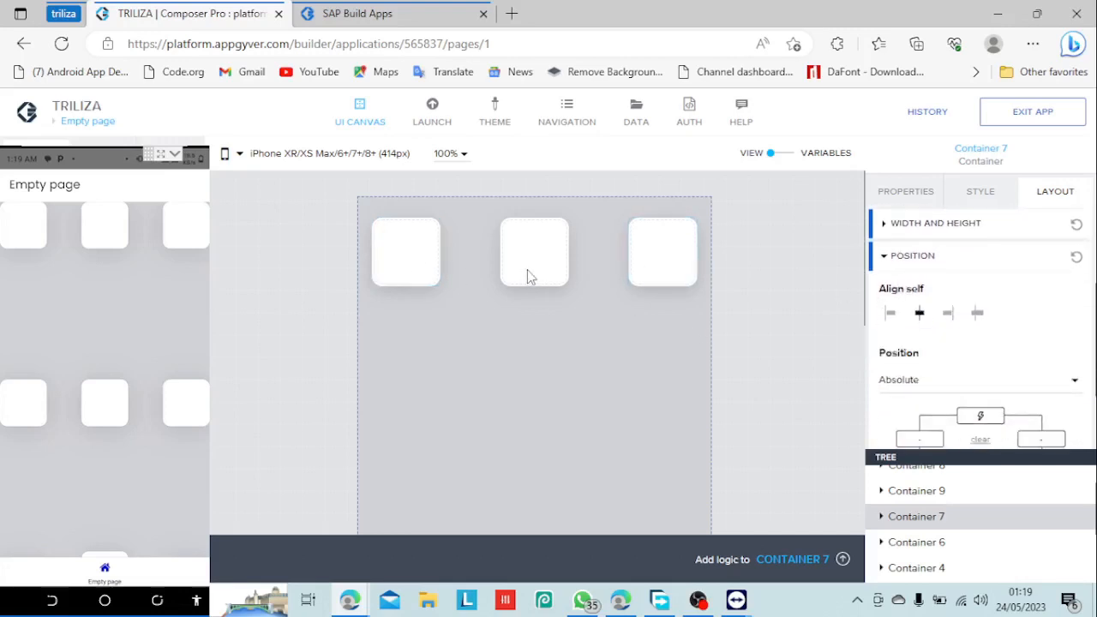
click(890, 313)
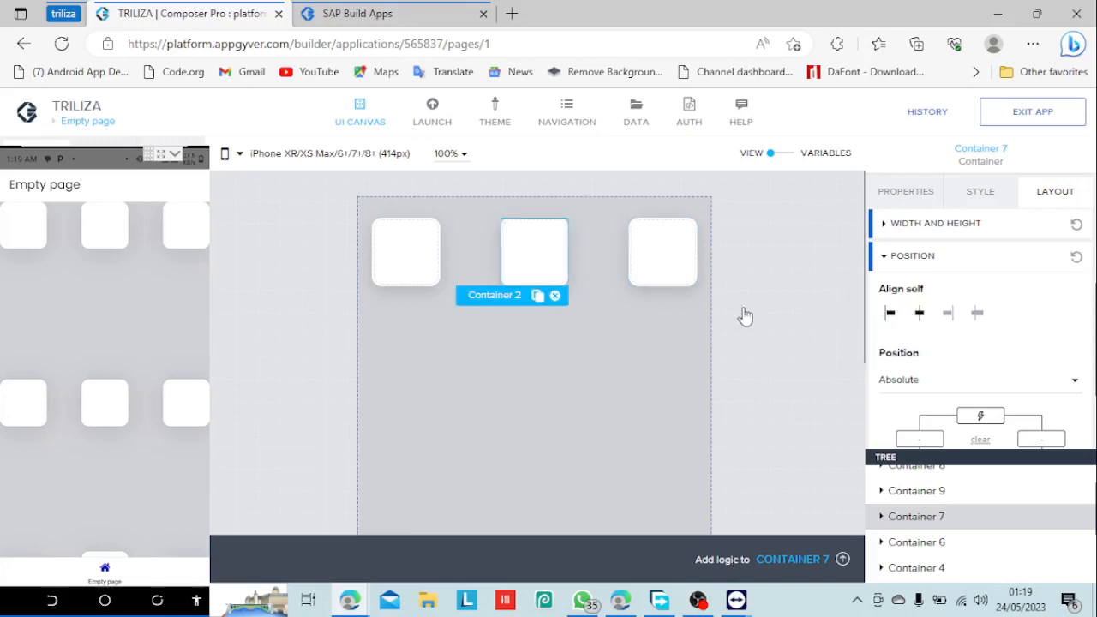
click(653, 275)
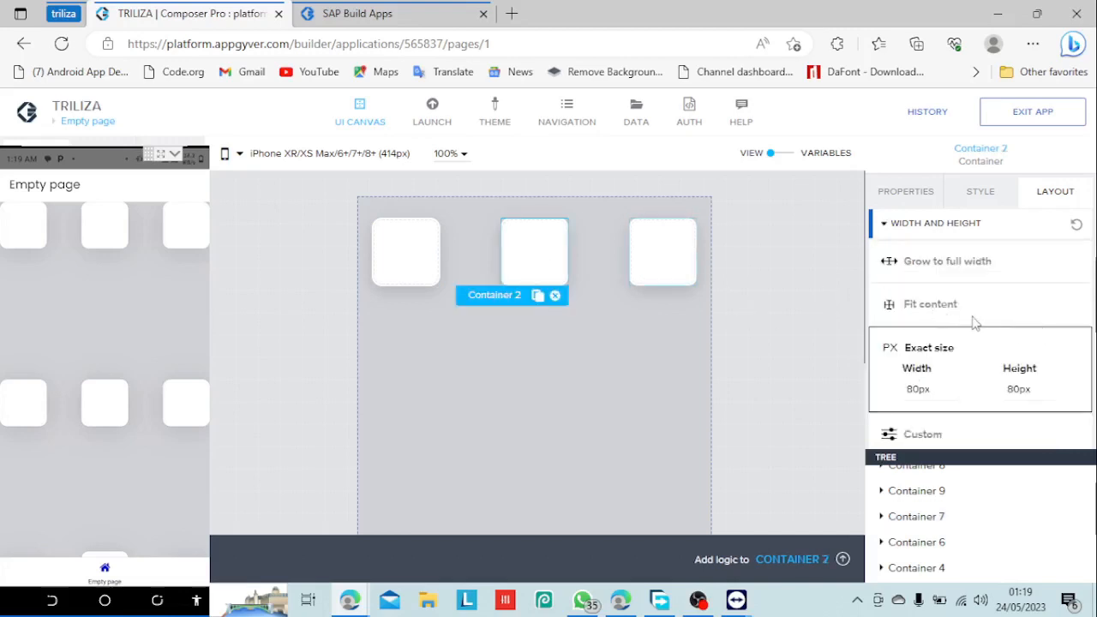
click(884, 224)
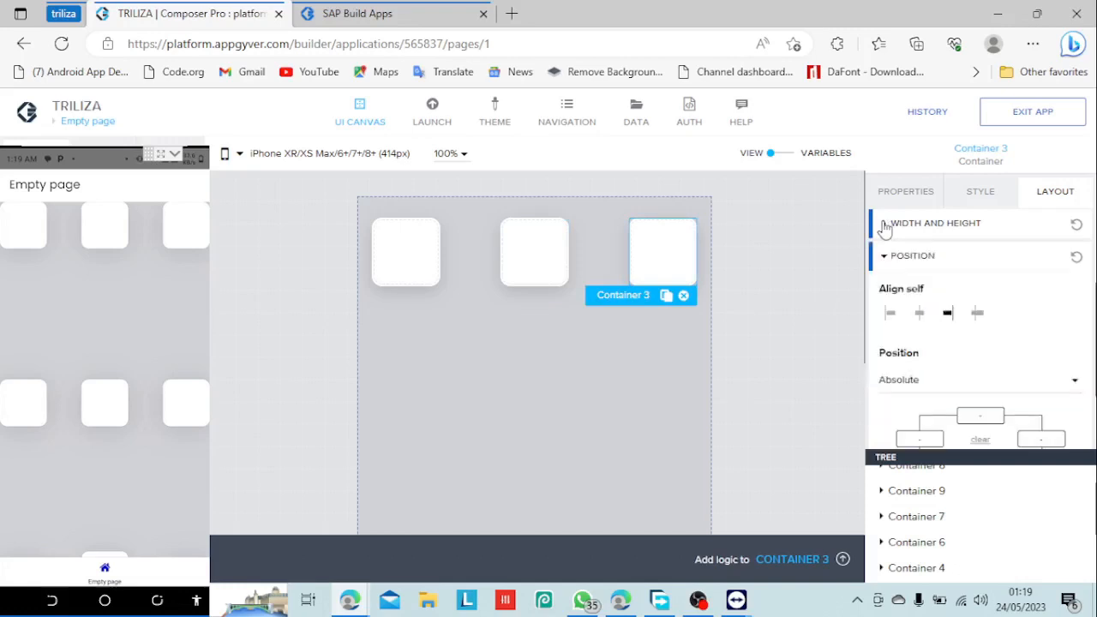
click(947, 314)
Step: Recheck how the aligned containers render in the web preview, and return to the builder
click(360, 13)
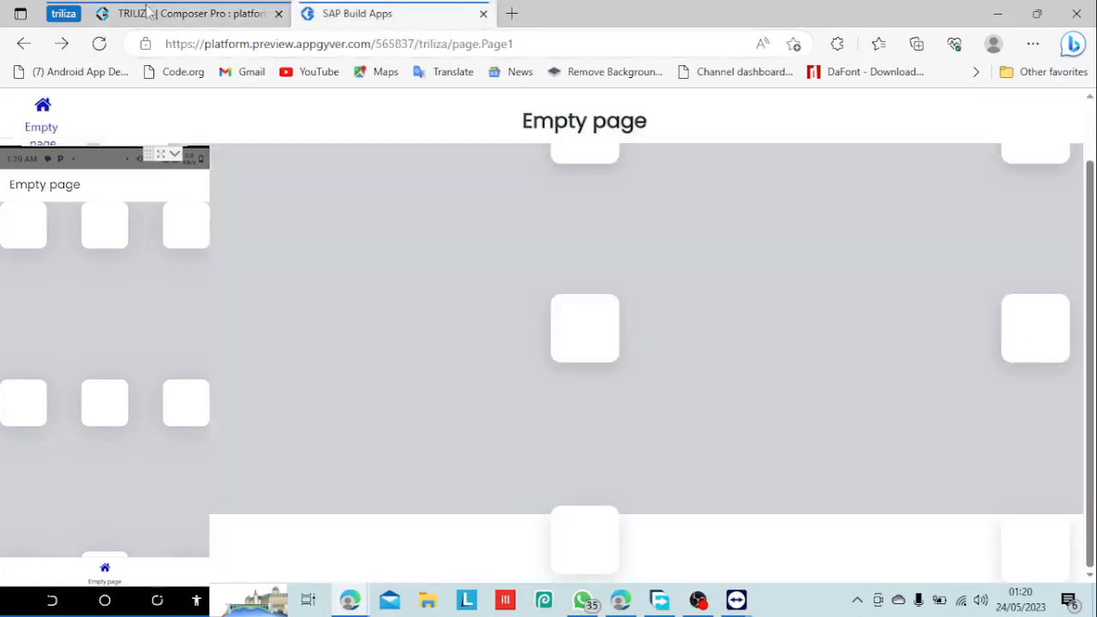
click(210, 14)
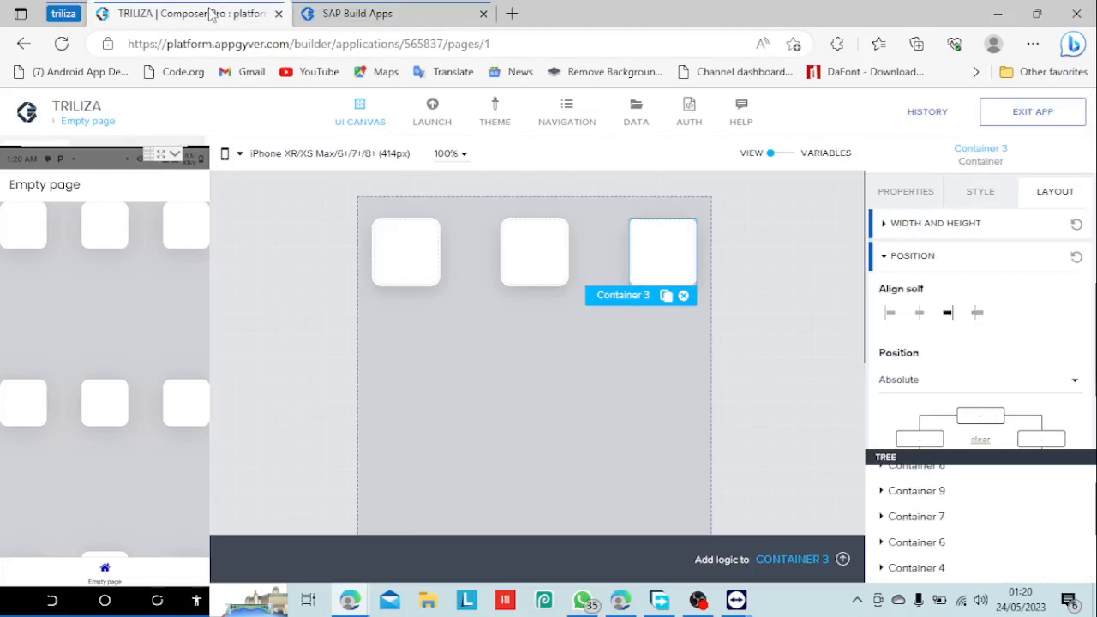
click(356, 14)
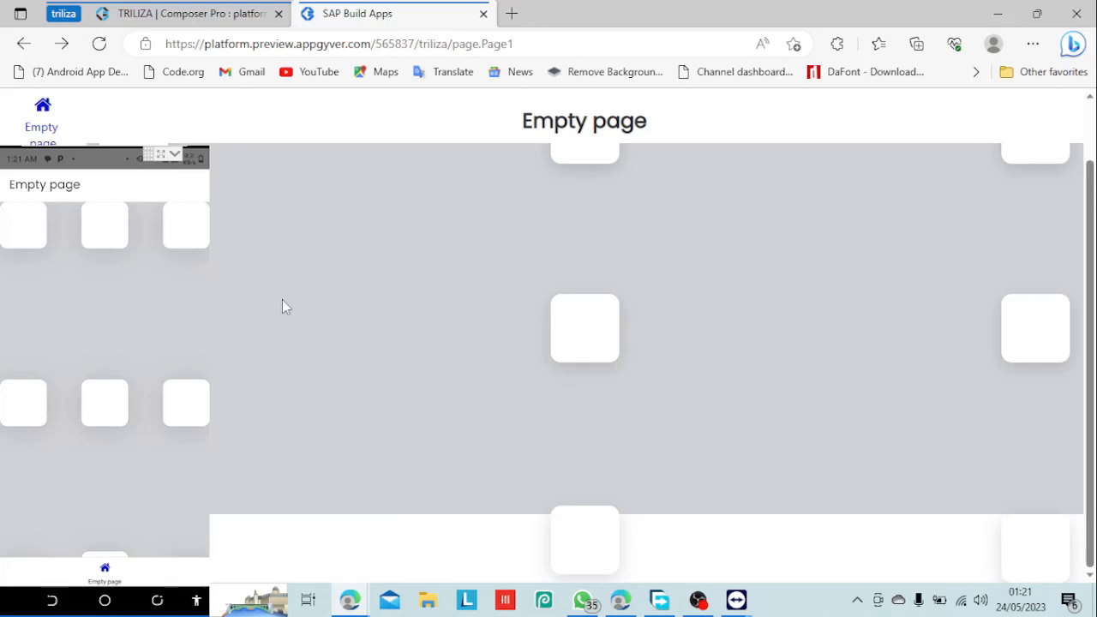
click(184, 13)
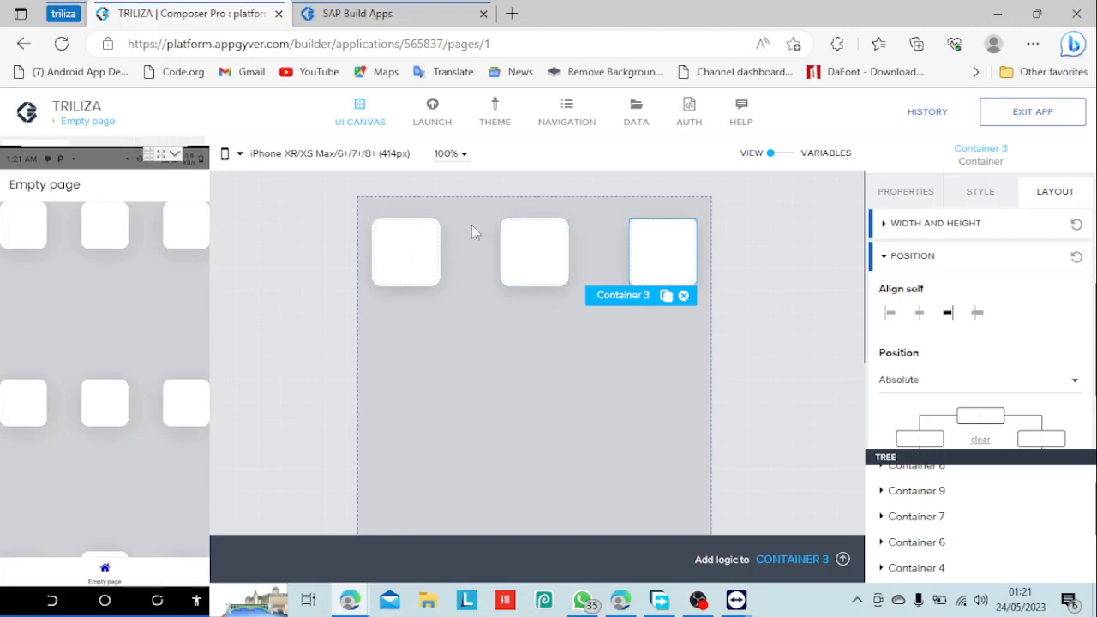
Step: Look over Container 3's position settings, and locate Container 4 in the second row of the canvas
scroll(901, 295, down, 2)
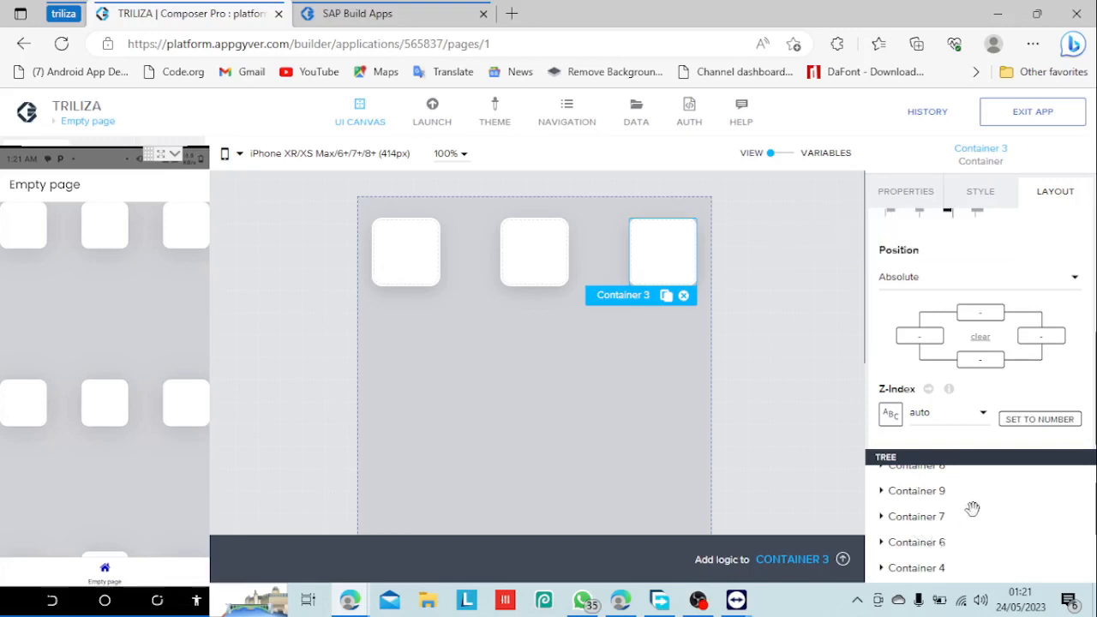
click(934, 570)
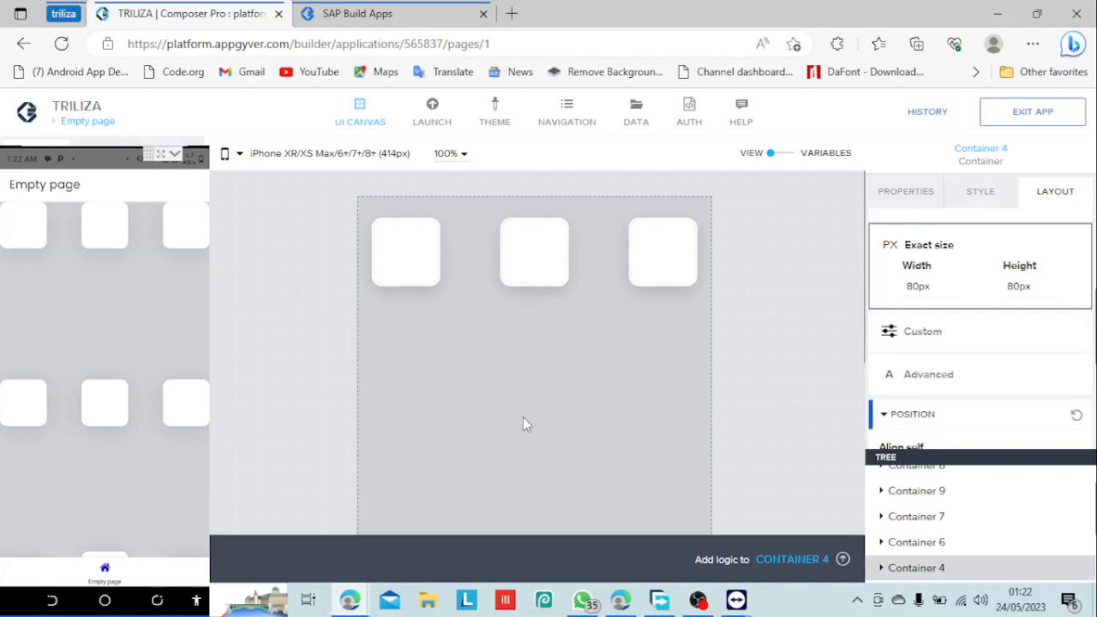
click(779, 442)
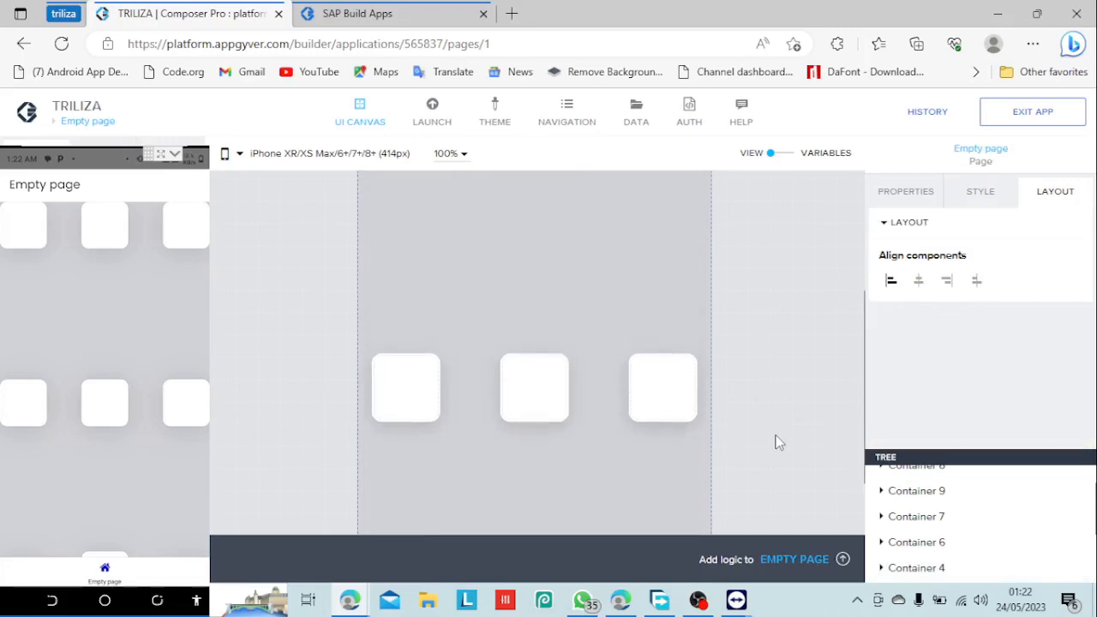
click(437, 393)
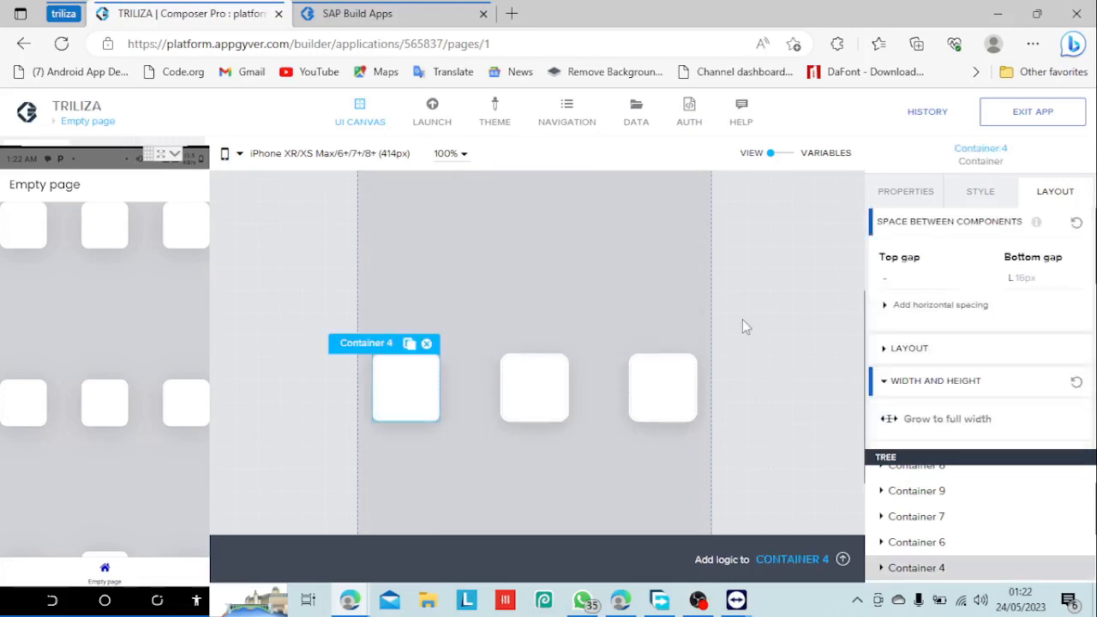
Step: Turn the page's "Stretch to the viewport height" option off and on again in its advanced style settings, and save
click(609, 285)
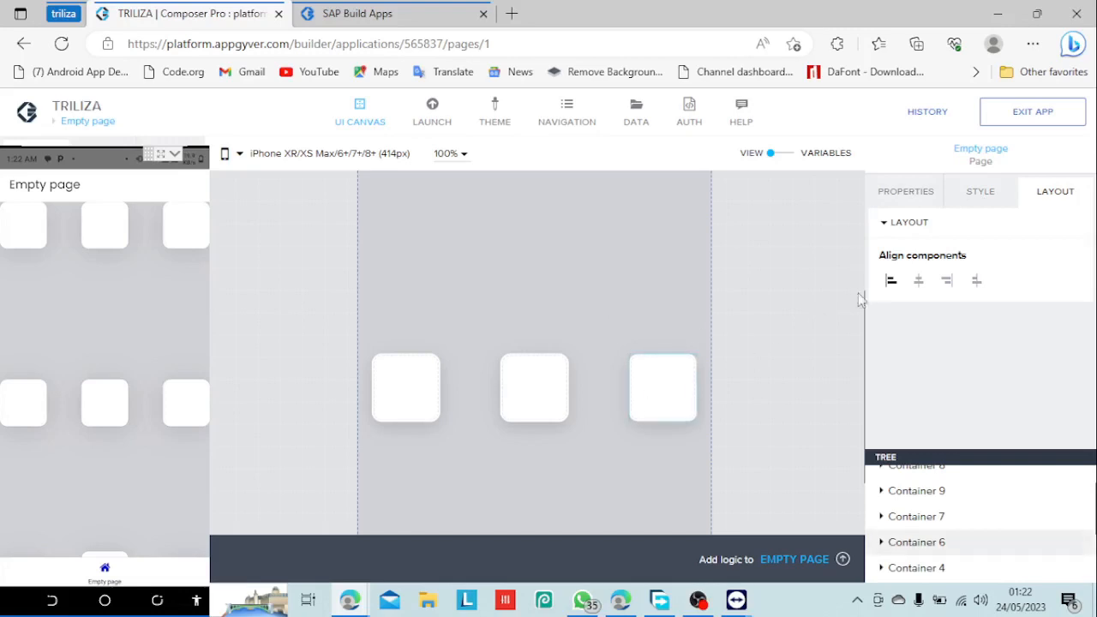
click(982, 194)
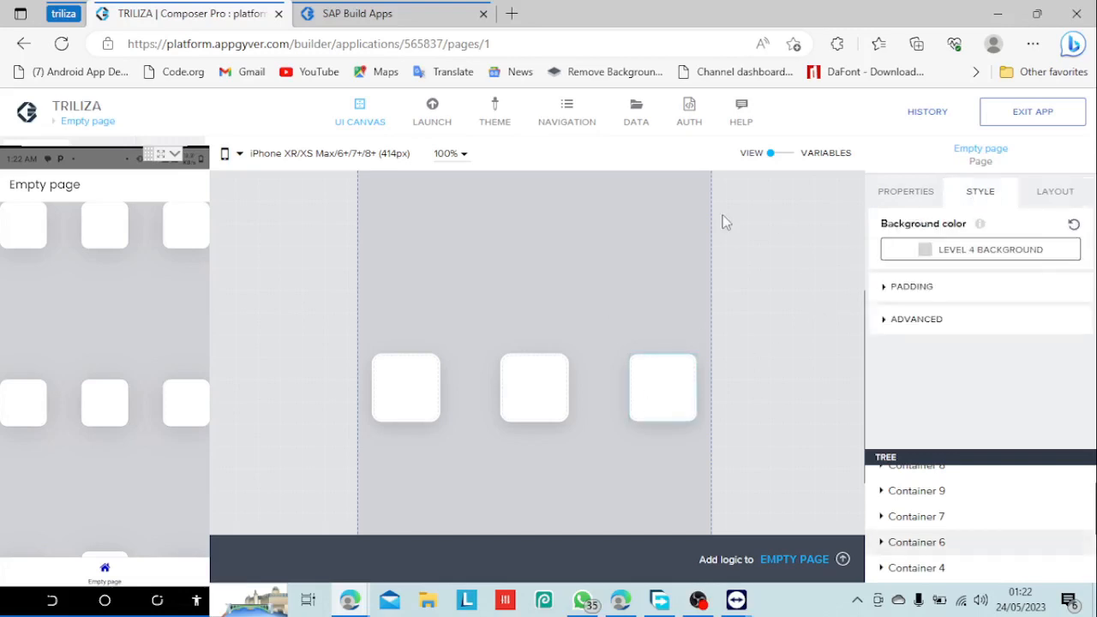
double_click(743, 265)
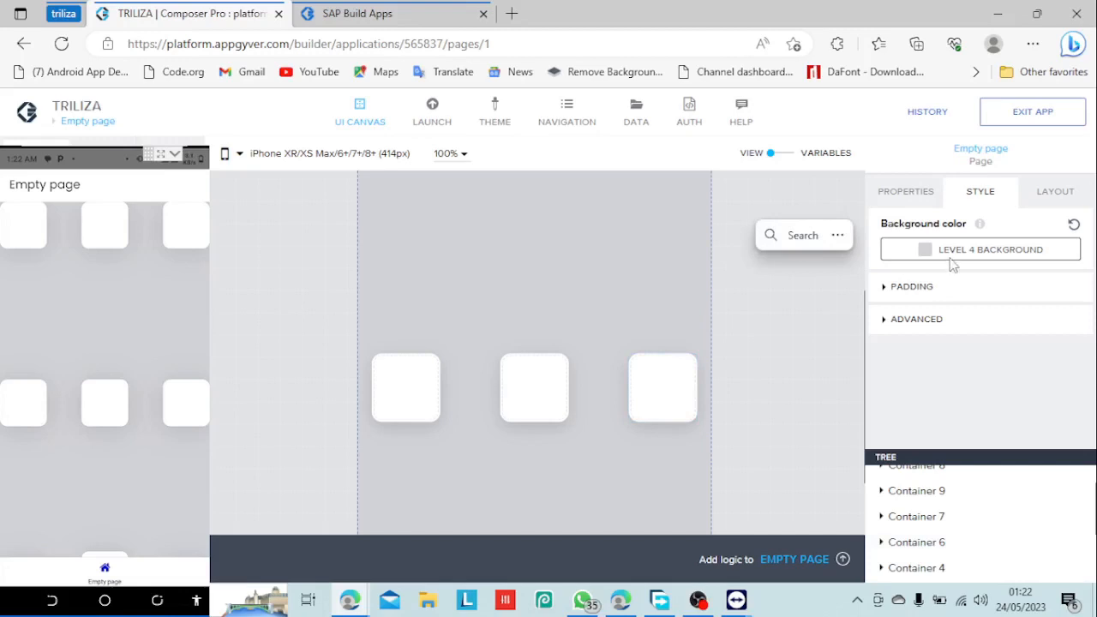
click(883, 329)
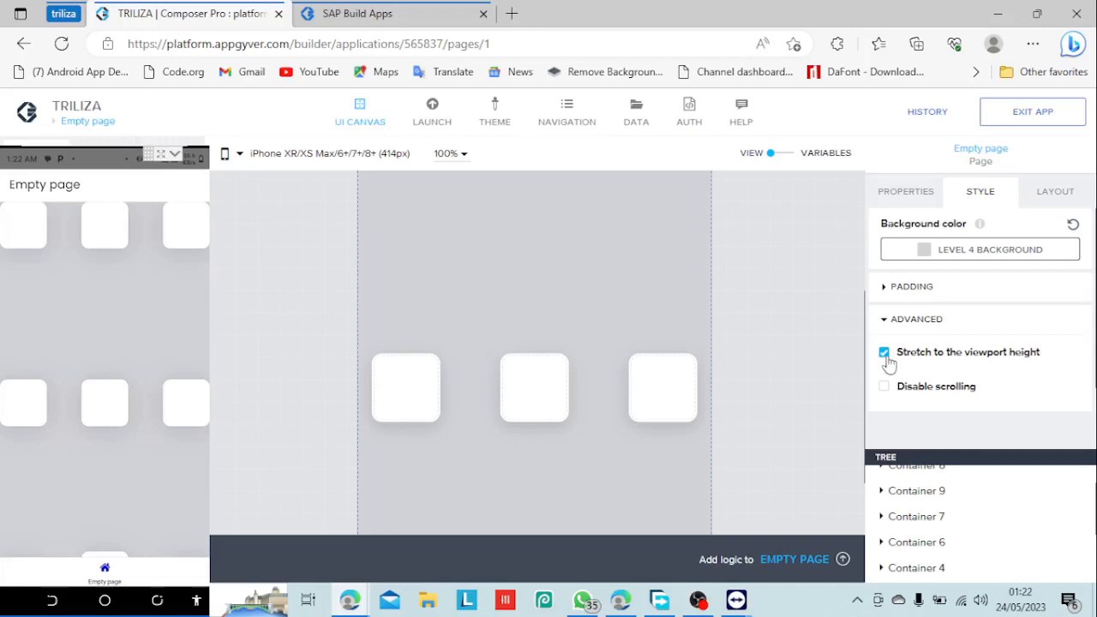
click(887, 358)
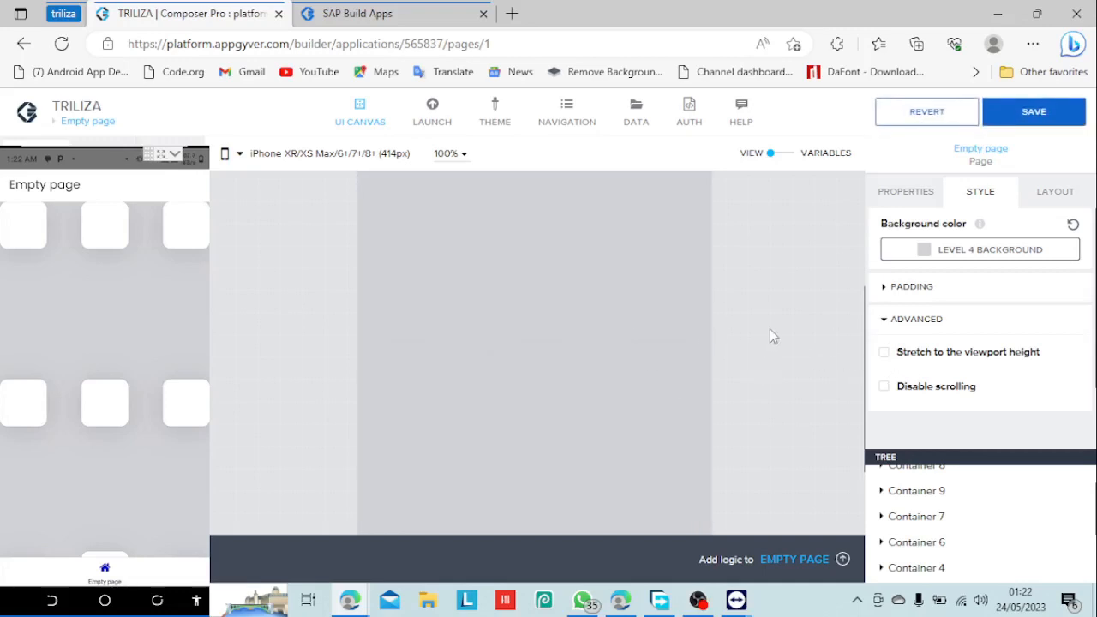
click(886, 358)
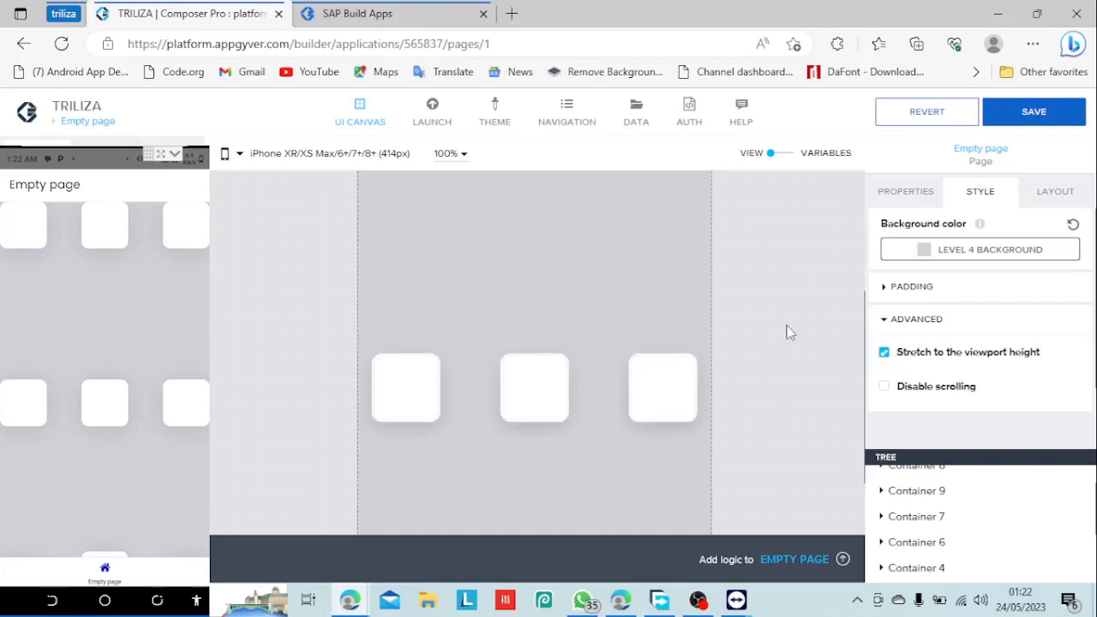
key(ctrl+s)
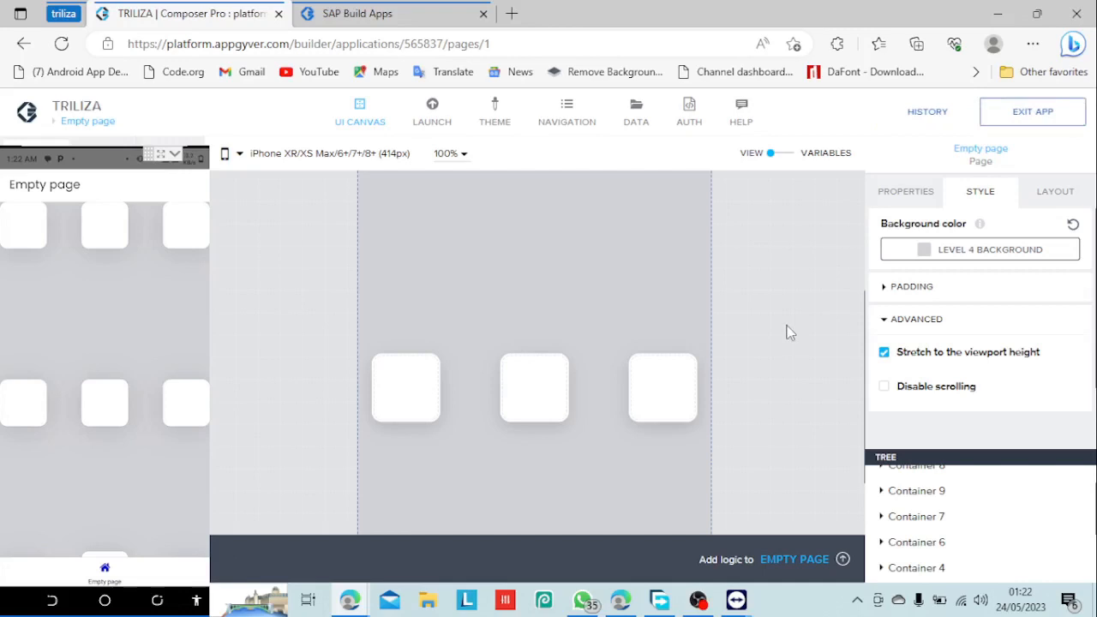
Step: Examine the formula for Container 4's top offset and the description of its viewport height variable, leaving the formula as it is
click(444, 393)
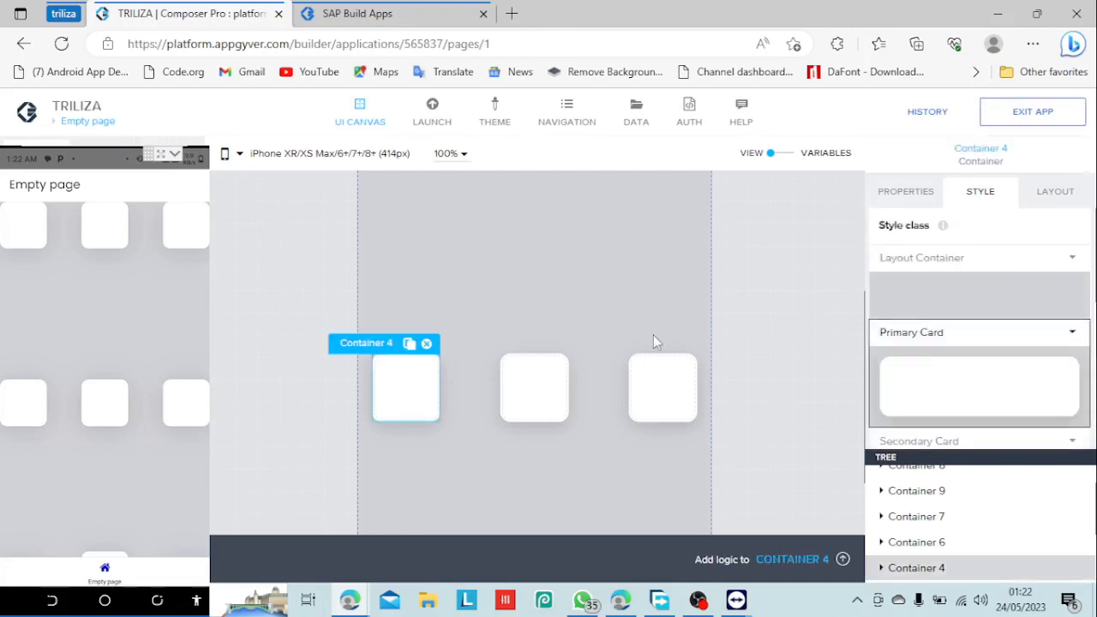
click(1060, 201)
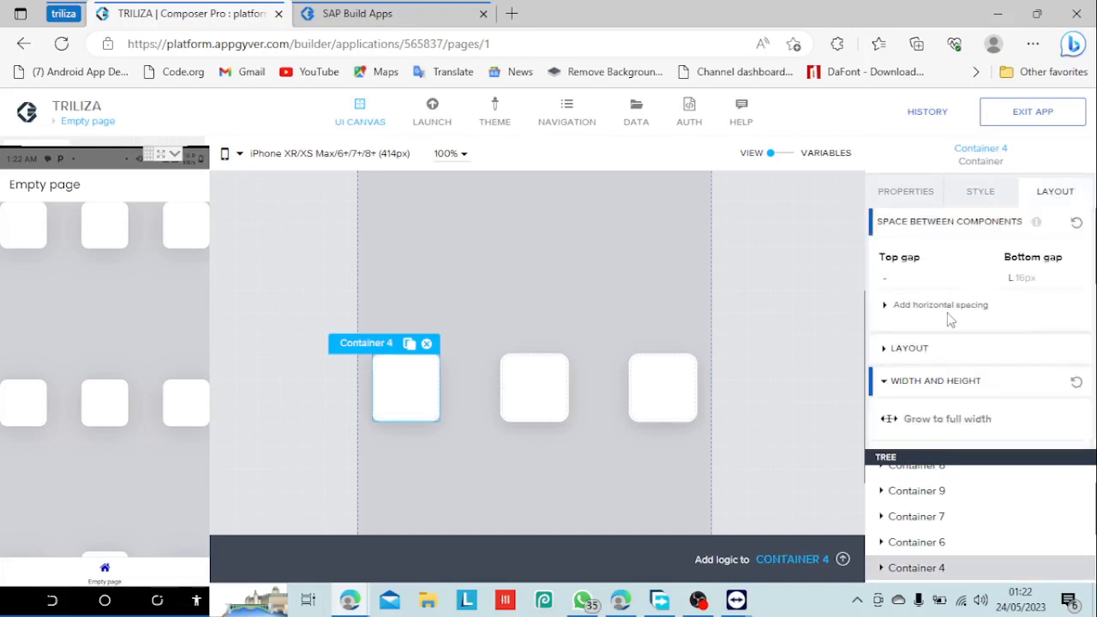
click(933, 385)
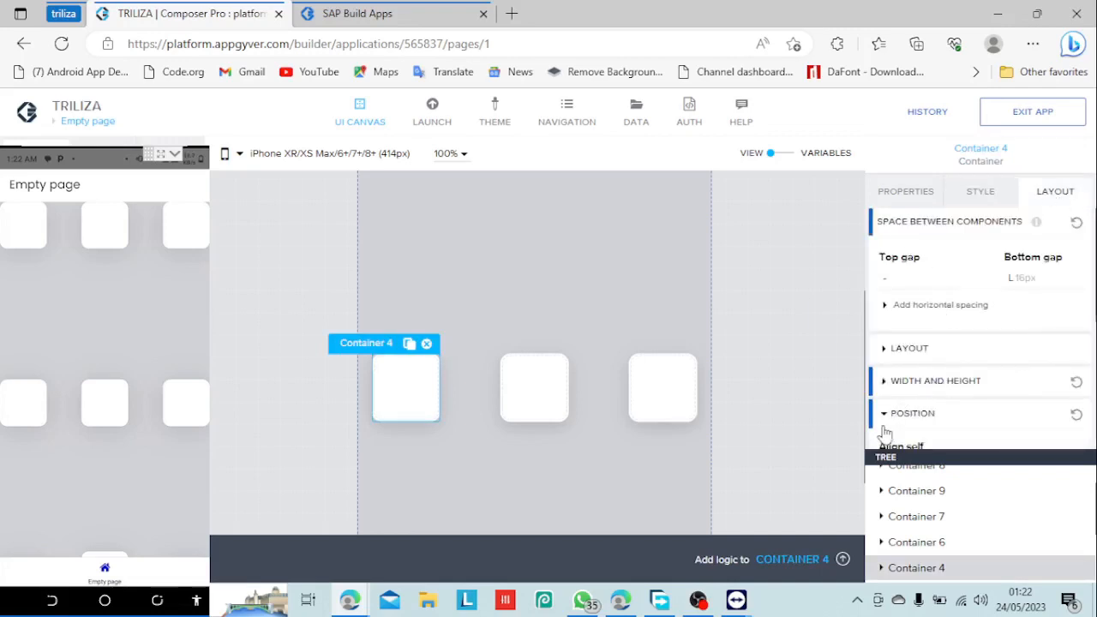
scroll(1029, 360, down, 4)
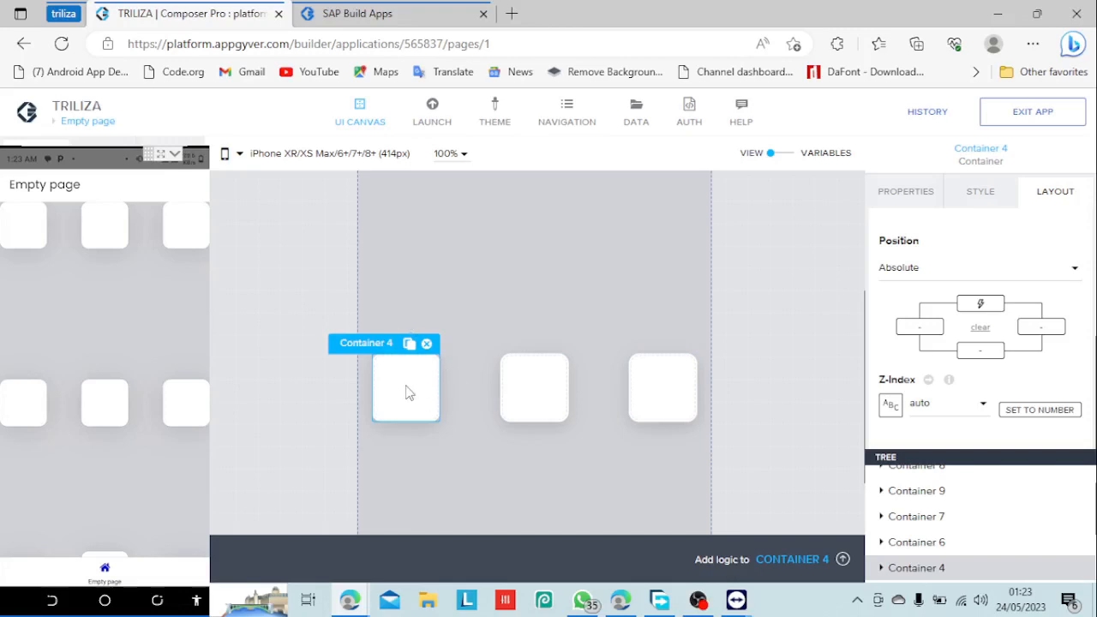
click(981, 305)
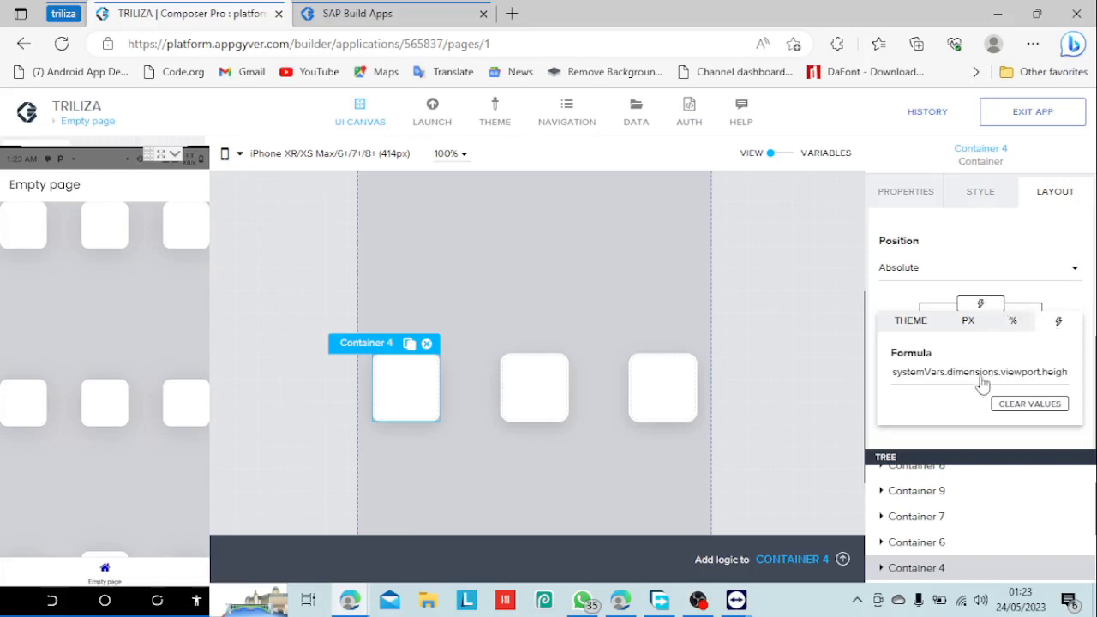
click(941, 380)
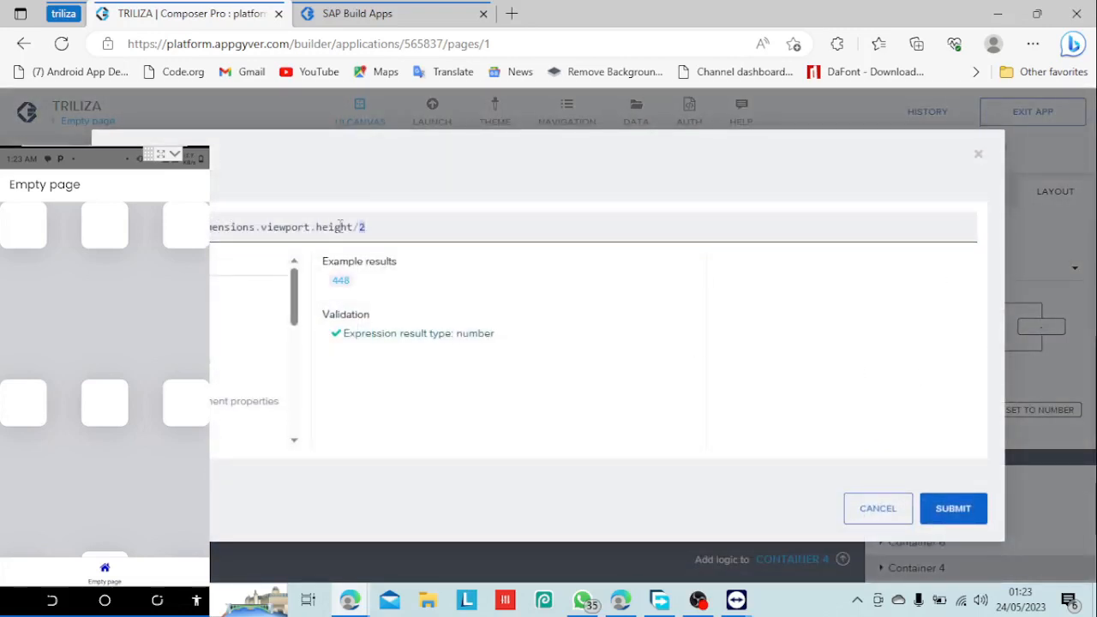
drag(211, 227, 256, 228)
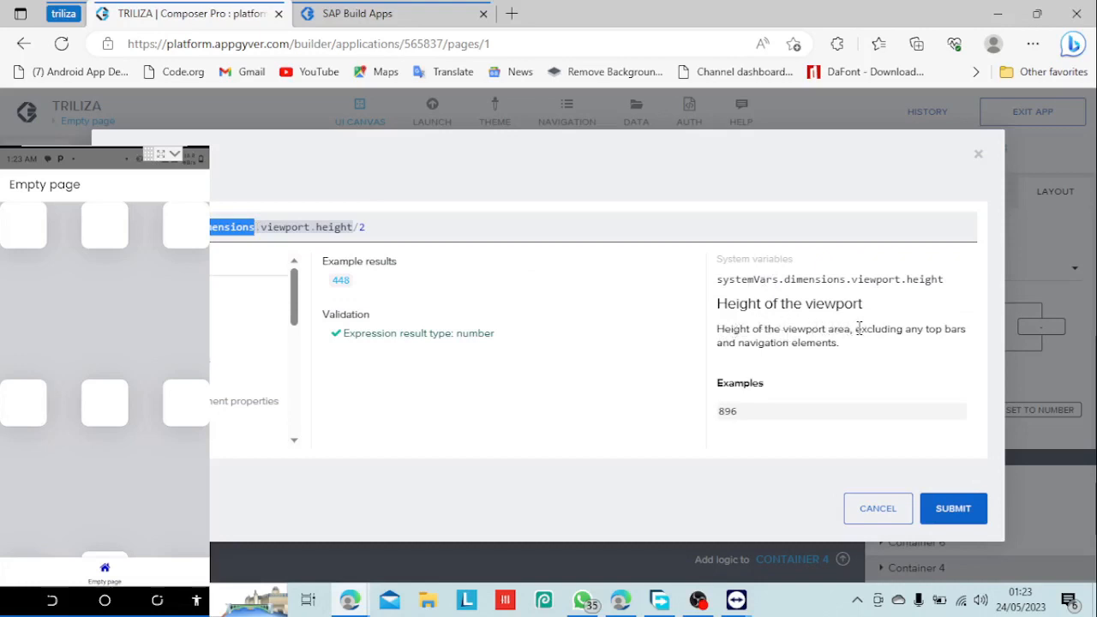
drag(858, 328, 907, 346)
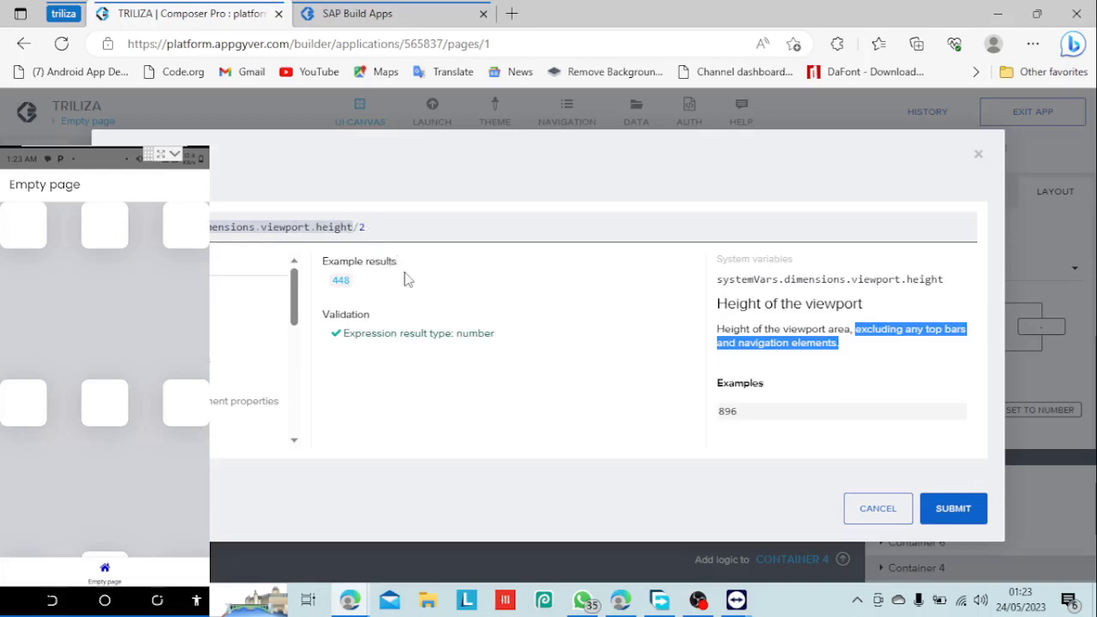
click(980, 156)
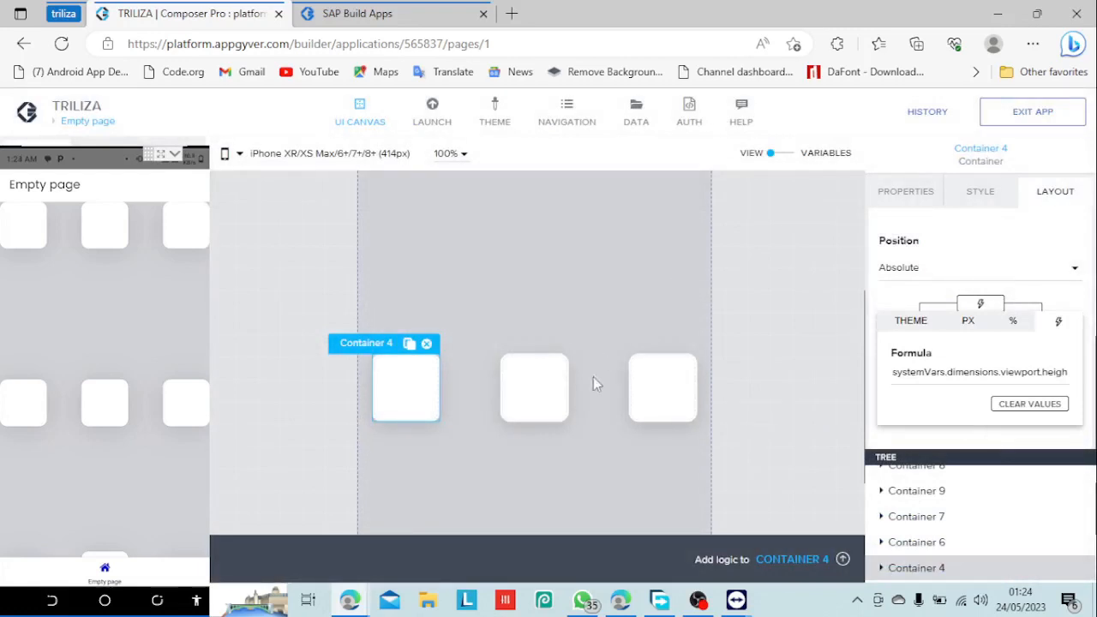
click(941, 519)
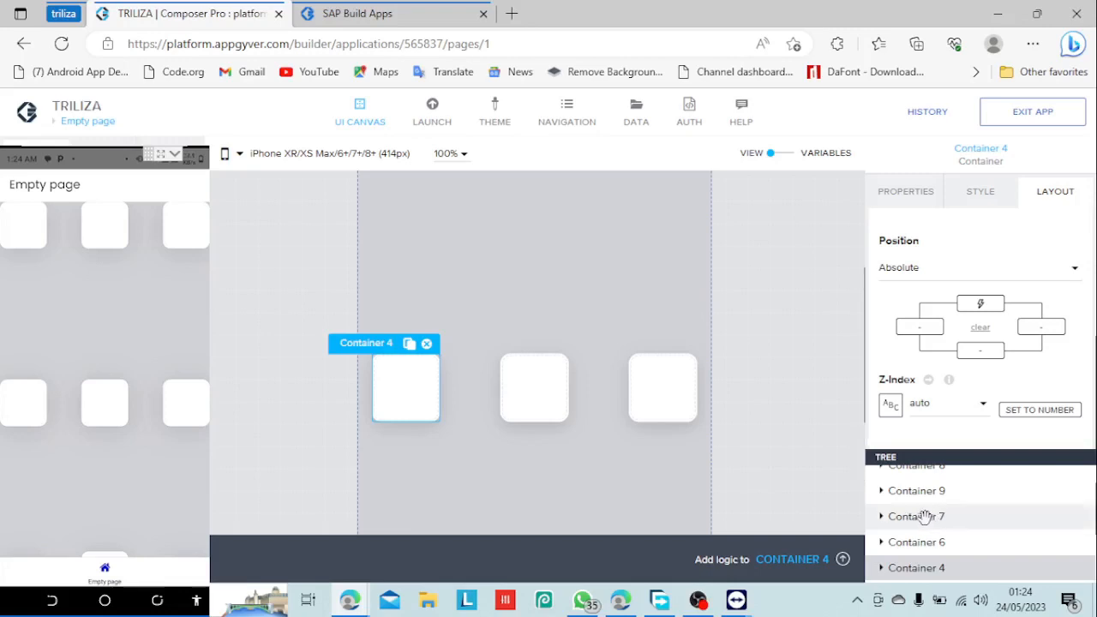
Step: Reopen Container 4's top offset formula to check how it divides the viewport height, and close it without changes
click(993, 308)
click(982, 377)
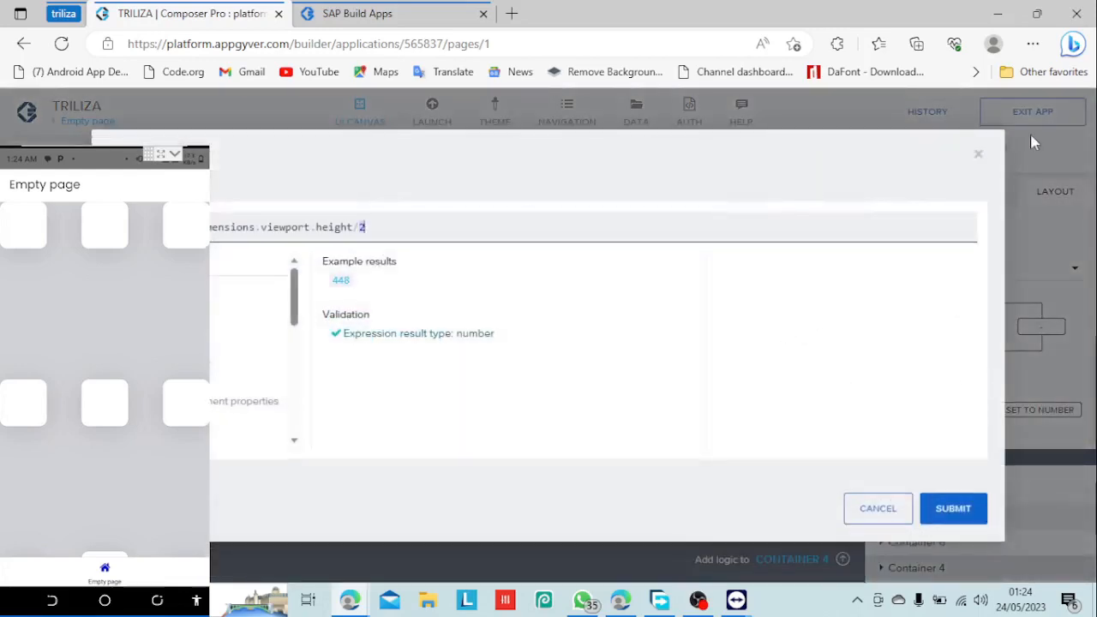
click(978, 158)
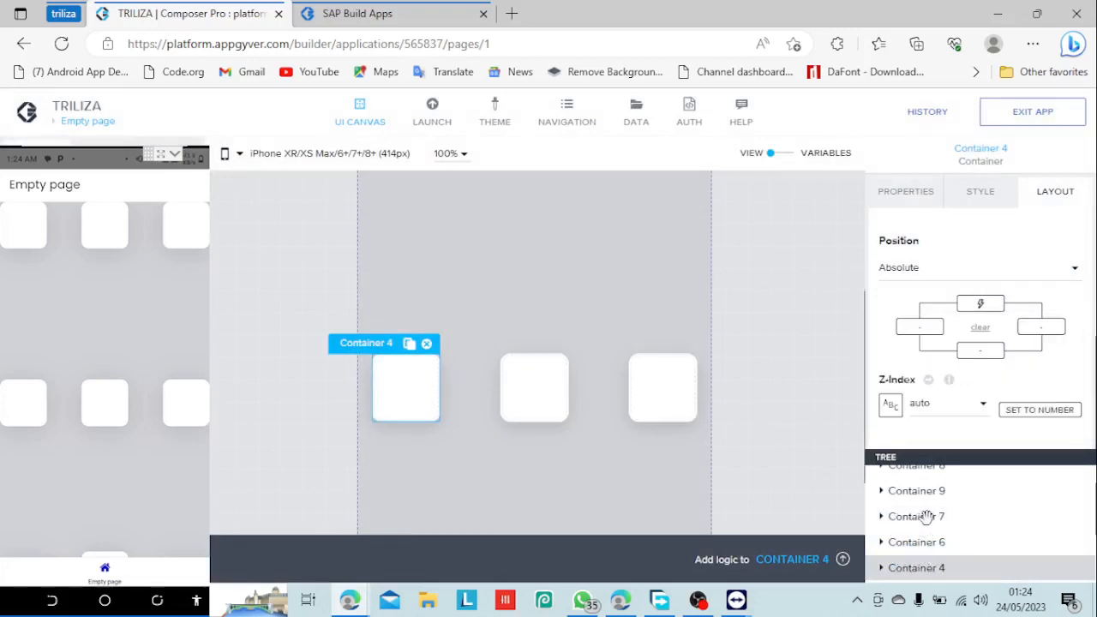
Step: Examine the viewport height formula behind Container 7's top offset, and close it without changes
click(978, 511)
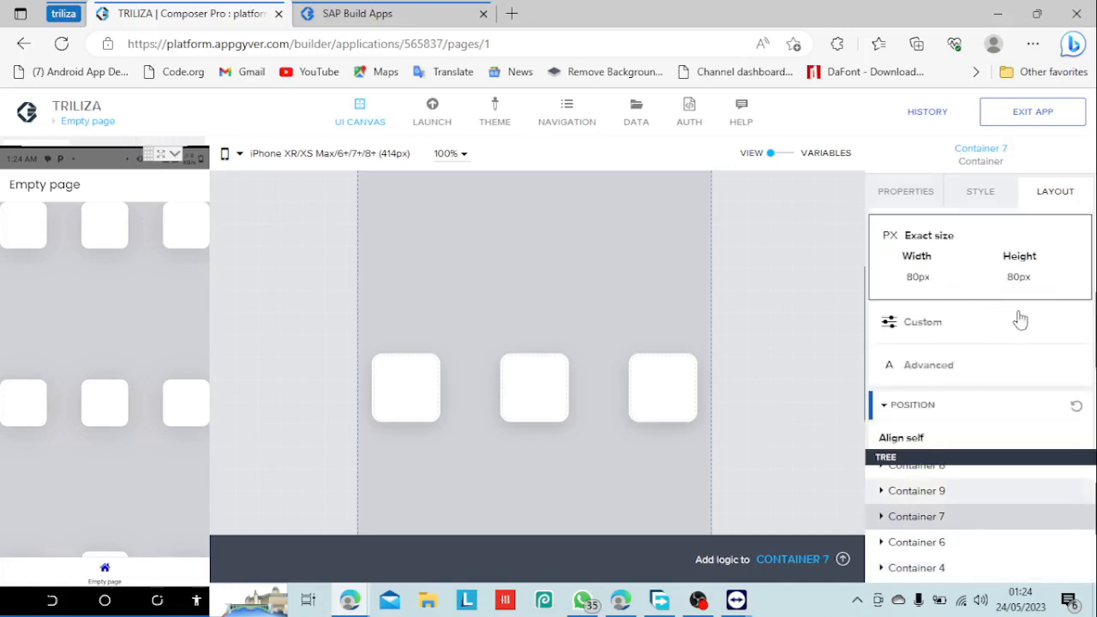
scroll(1085, 300, down, 5)
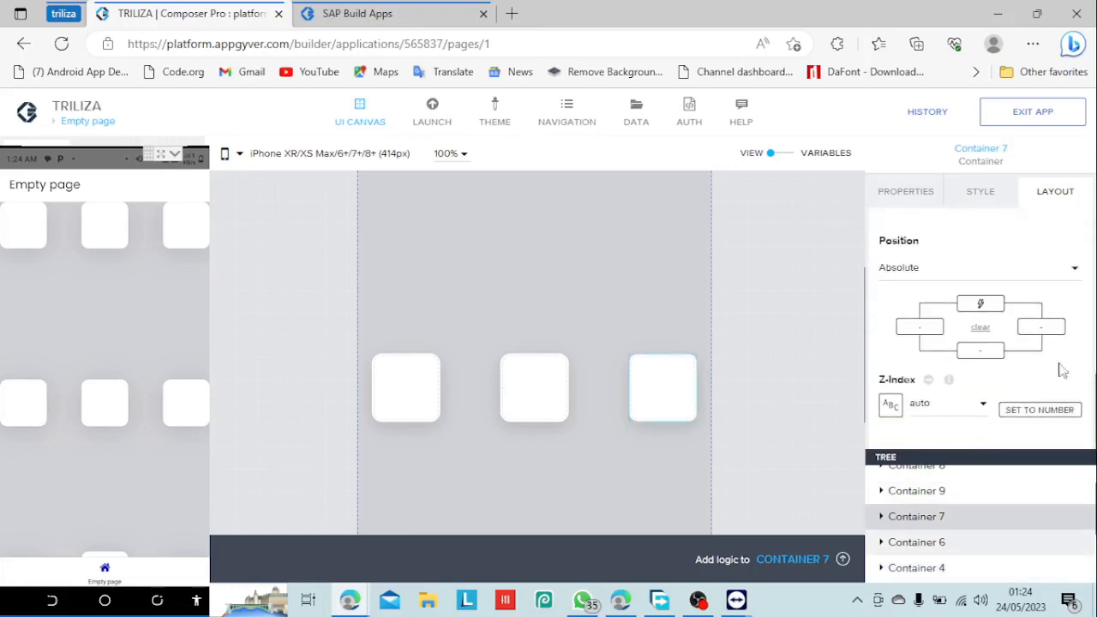
click(977, 305)
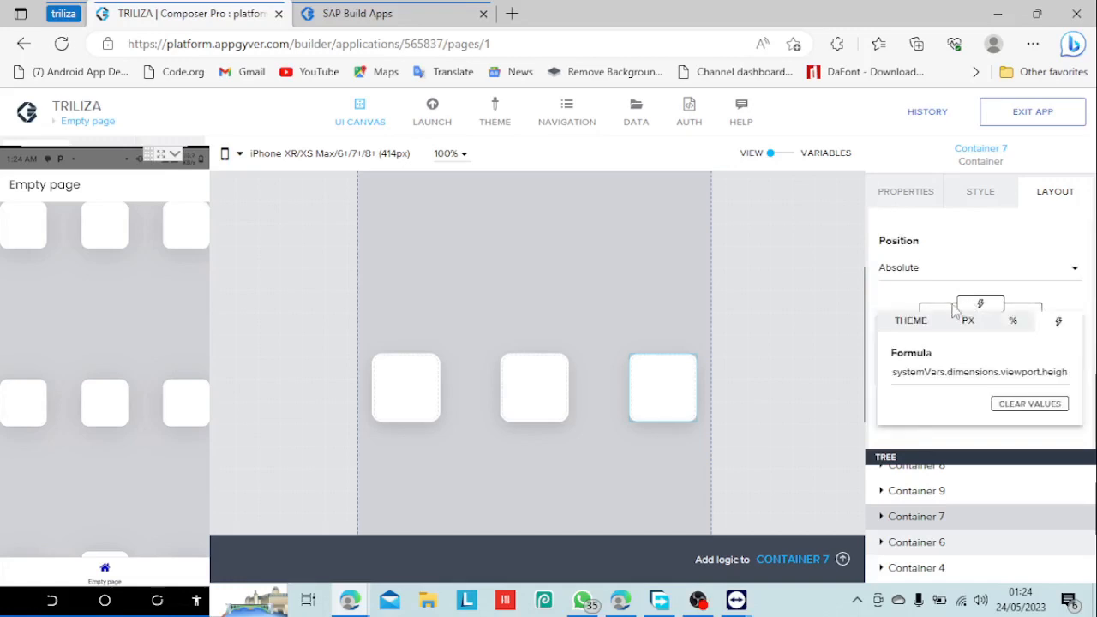
click(952, 377)
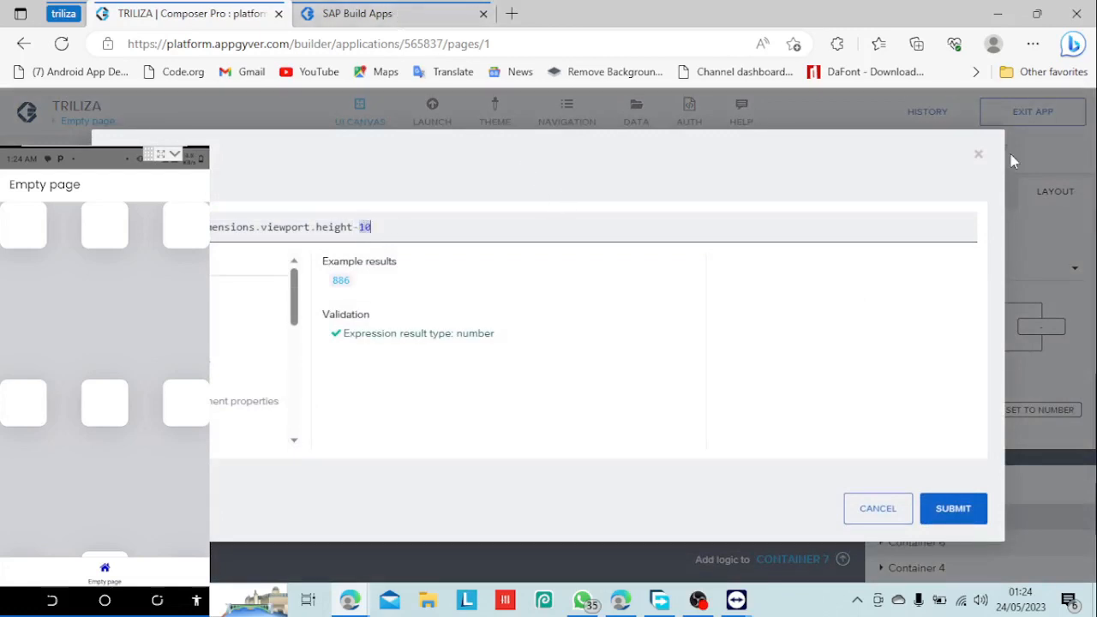
click(979, 154)
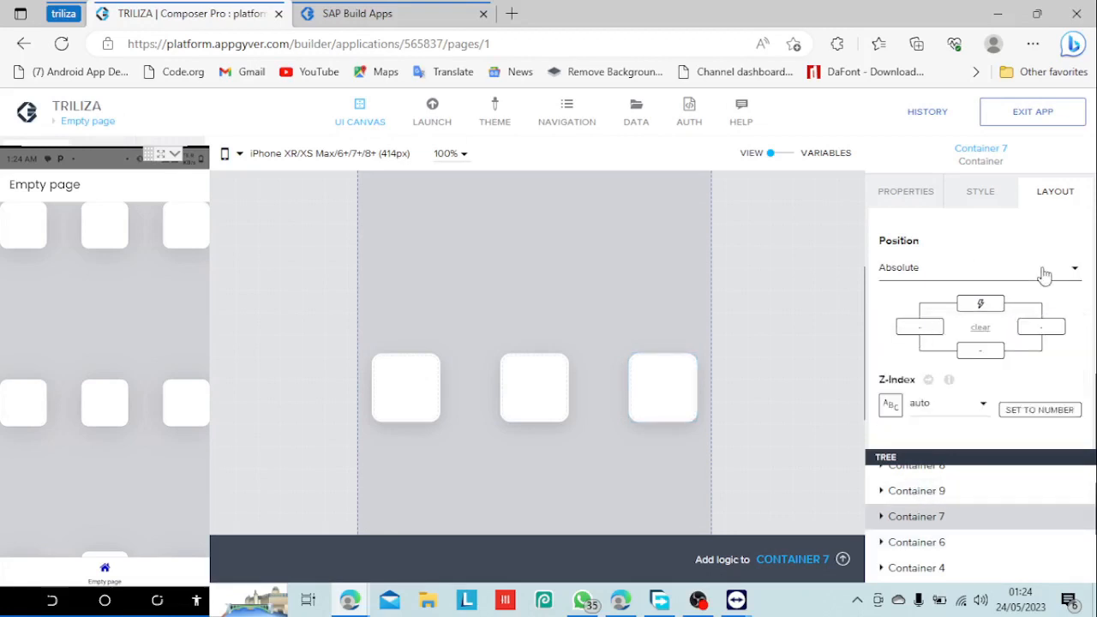
Step: Open Container 9's top offset formula and highlight the part of the variable description about excluded top bars and navigation elements
click(974, 492)
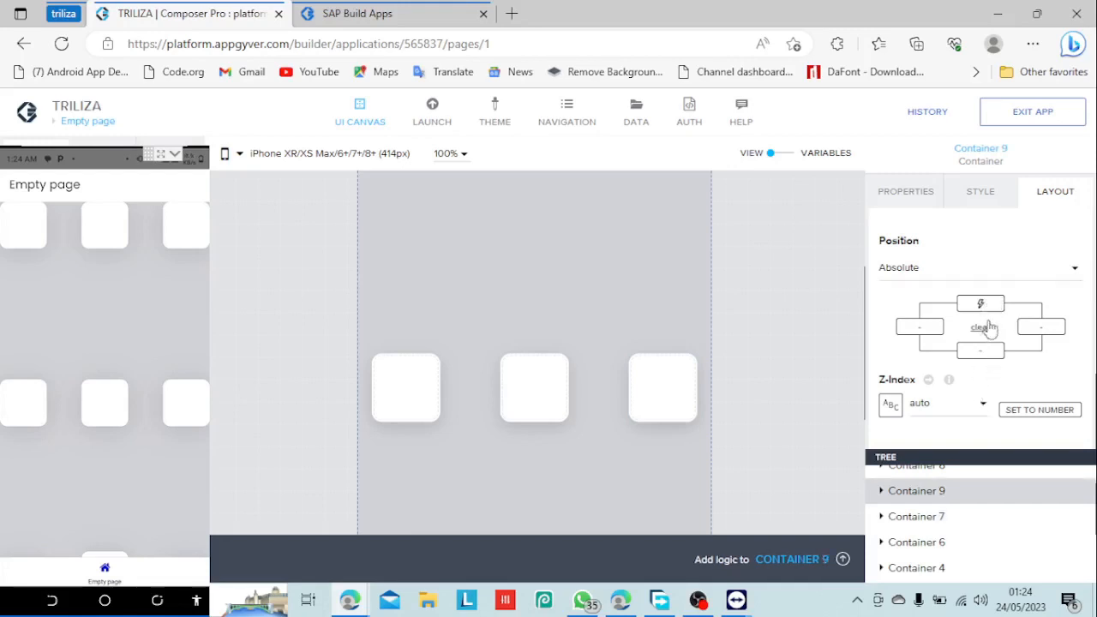
click(984, 306)
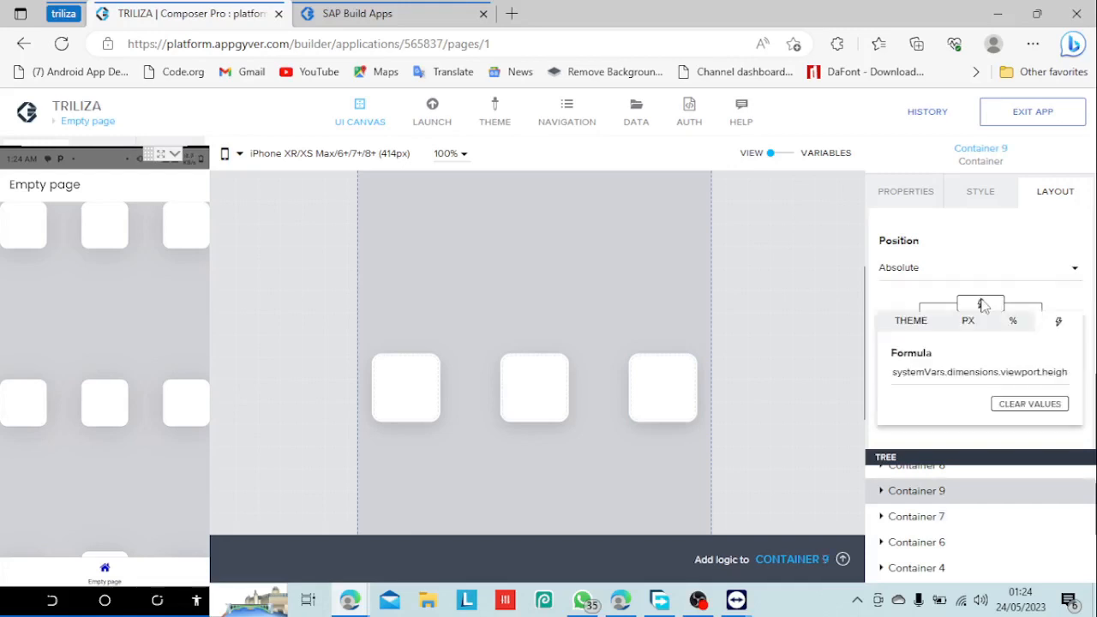
click(951, 385)
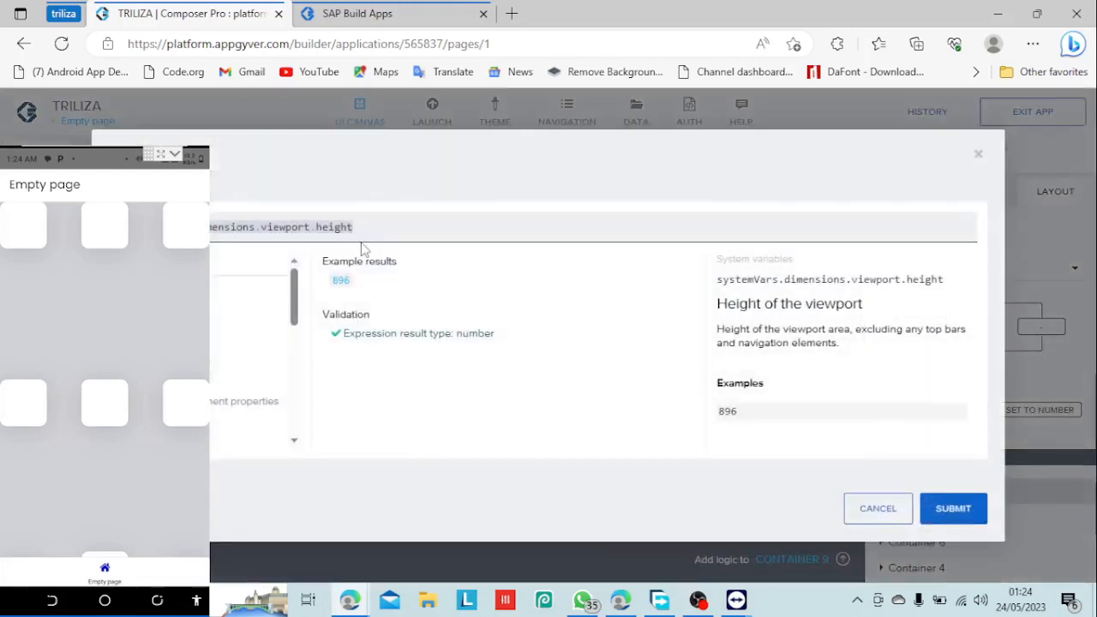
key(ctrl+a)
drag(855, 330, 849, 347)
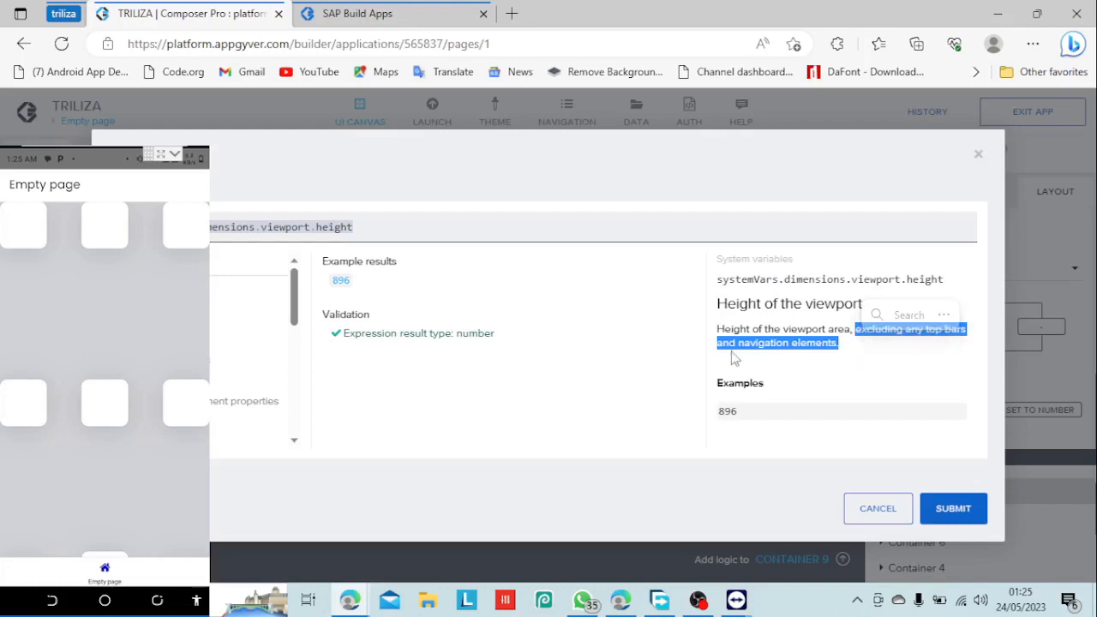
Step: Compare the viewport height description with the rendered page in the web preview, and close Container 9's formula without changes
click(334, 7)
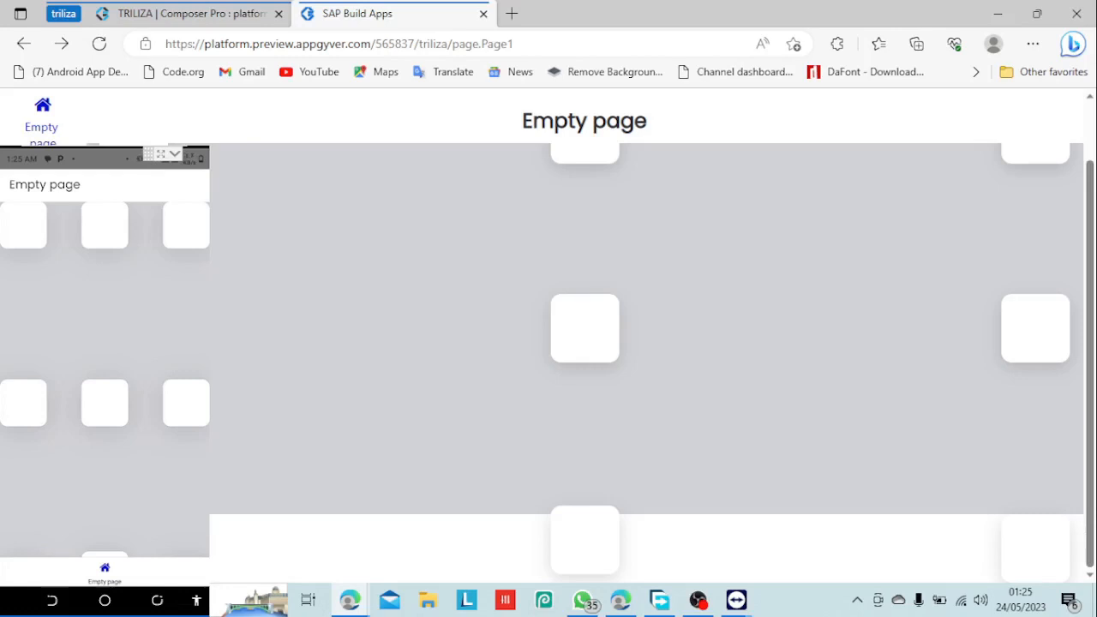
click(192, 14)
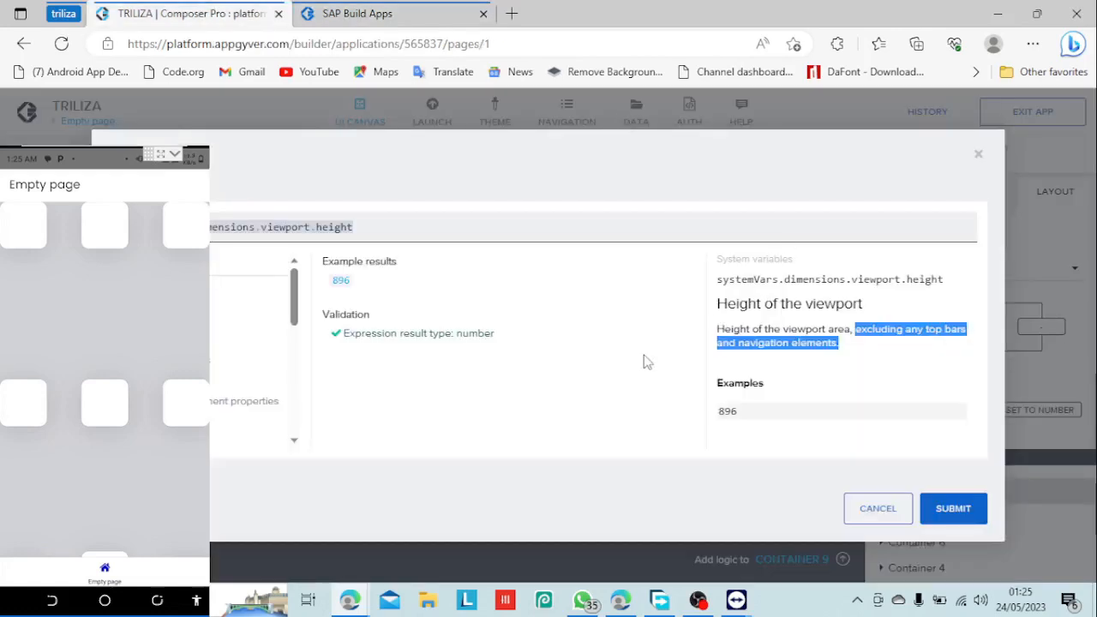
click(388, 10)
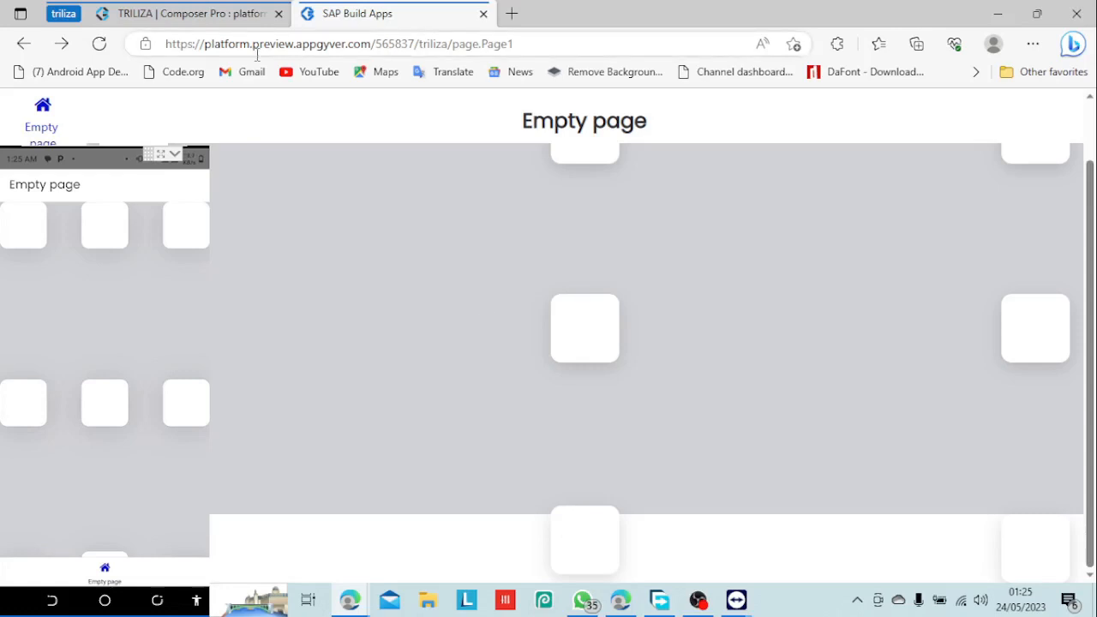
click(233, 12)
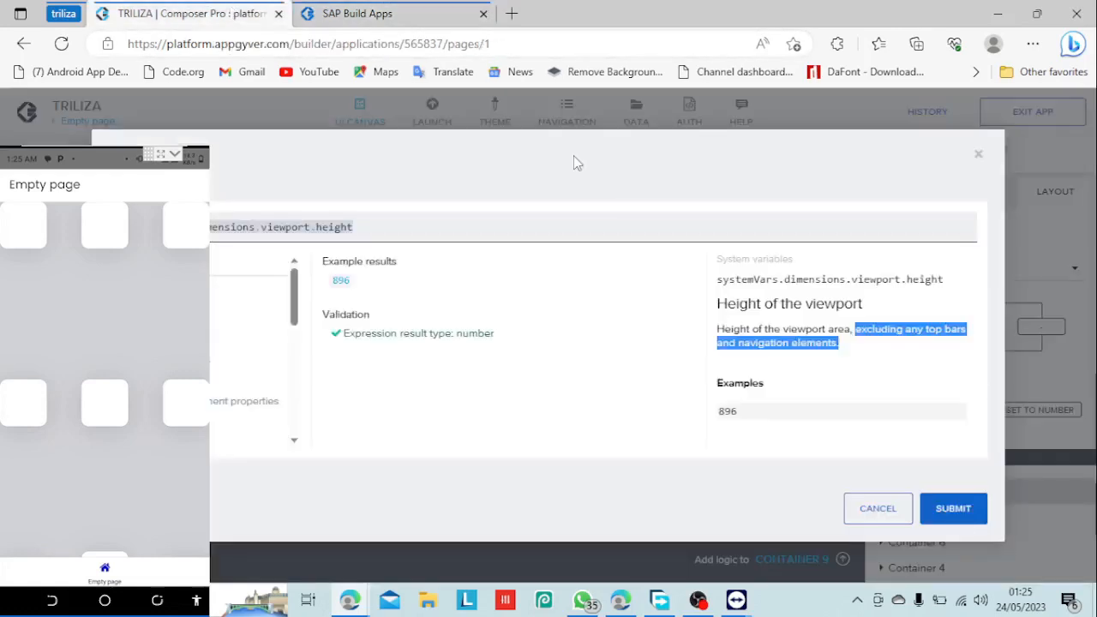
click(883, 508)
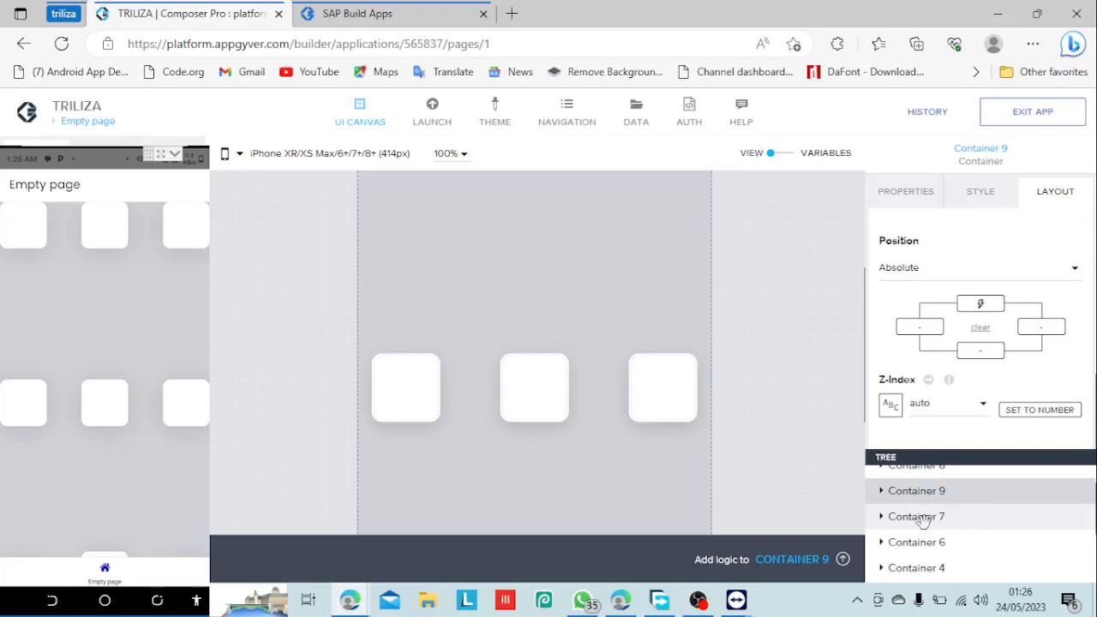
click(960, 518)
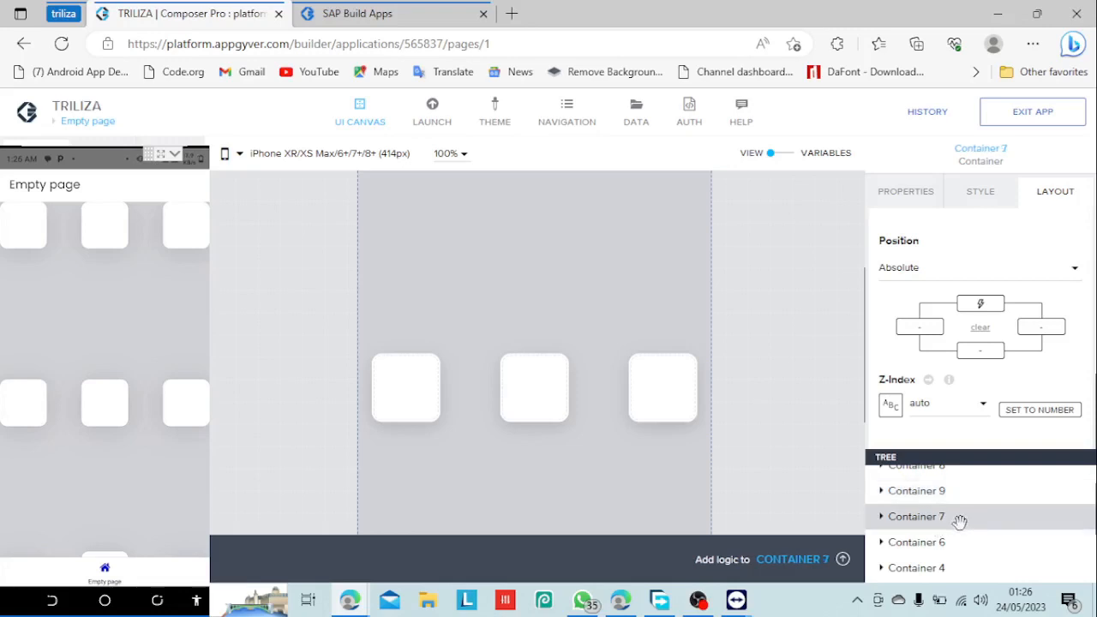
click(980, 305)
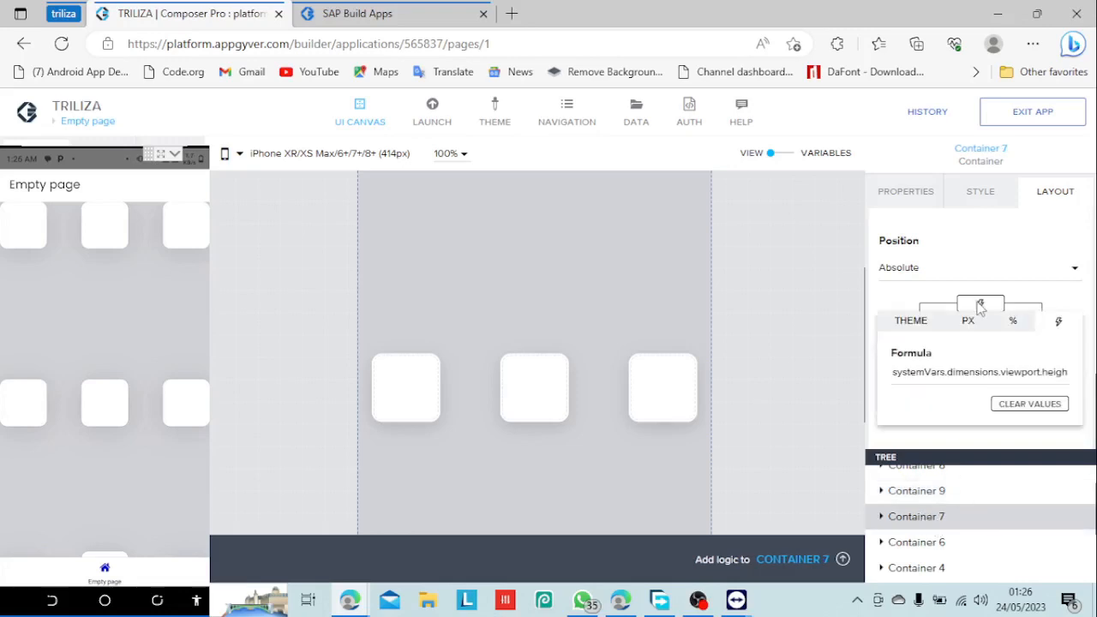
click(1004, 372)
click(366, 13)
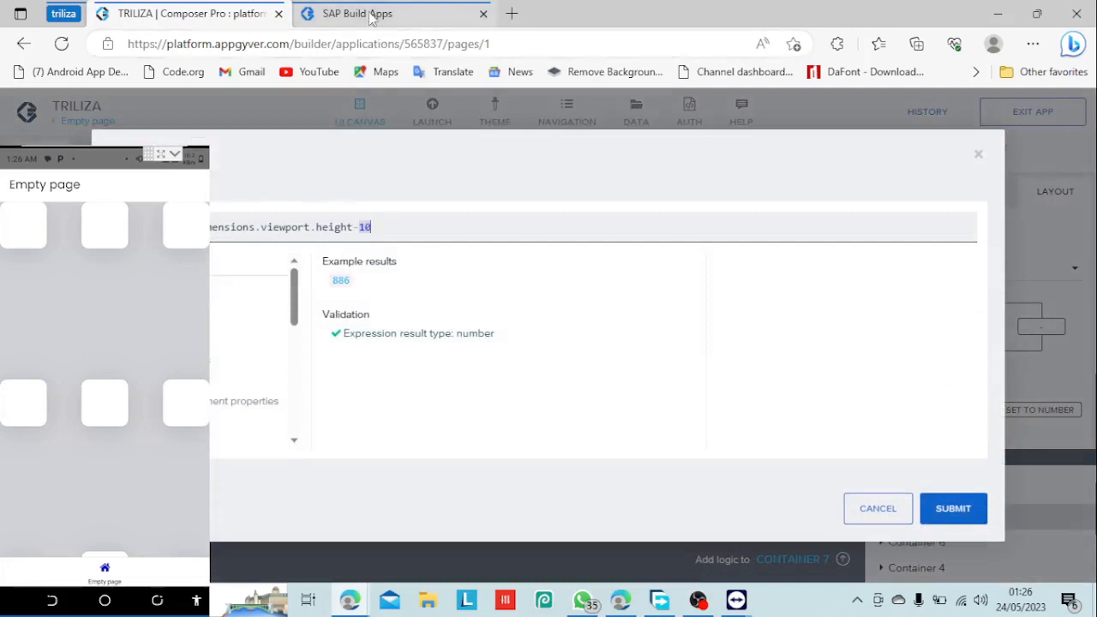
click(244, 13)
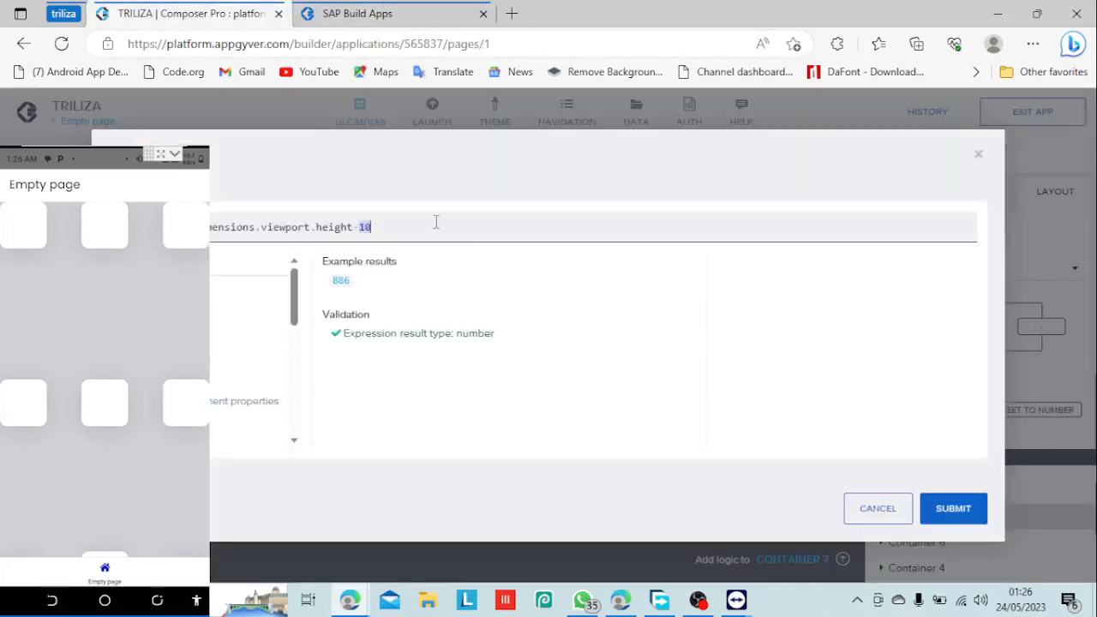
key(BackSpace)
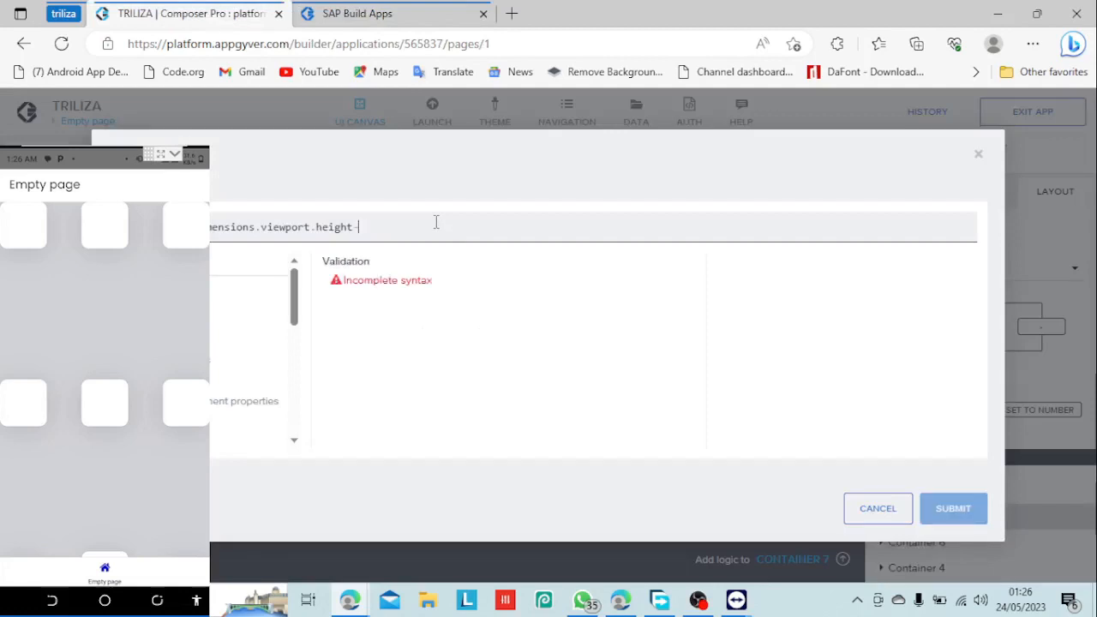
click(978, 155)
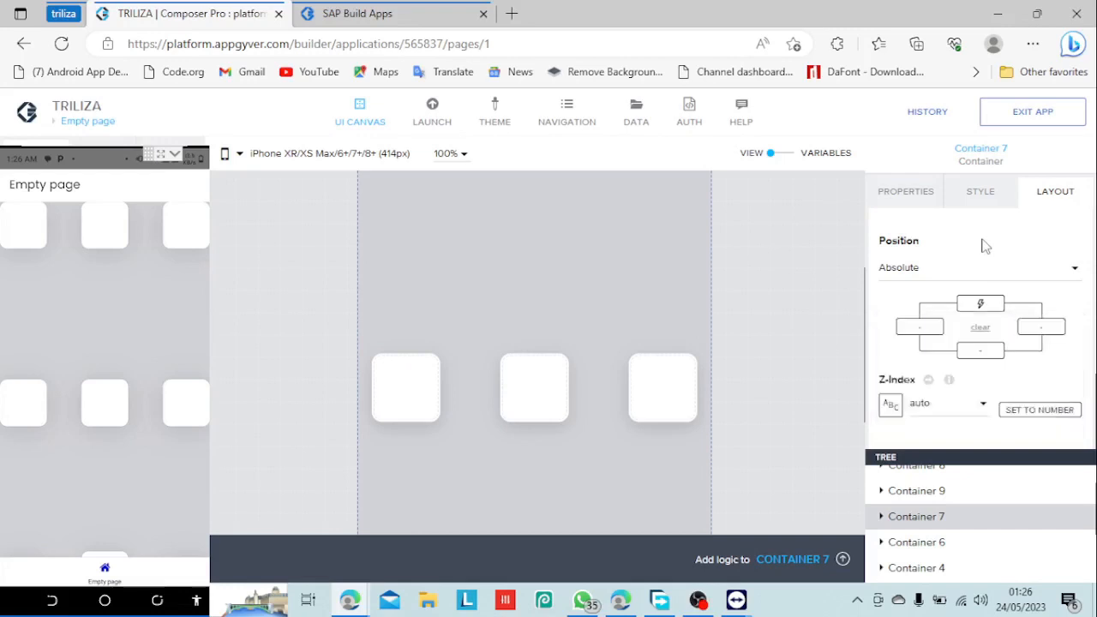
Step: Change Container 7's top offset formula to systemVars.dimensions.viewport.height-80
scroll(984, 246, up, 3)
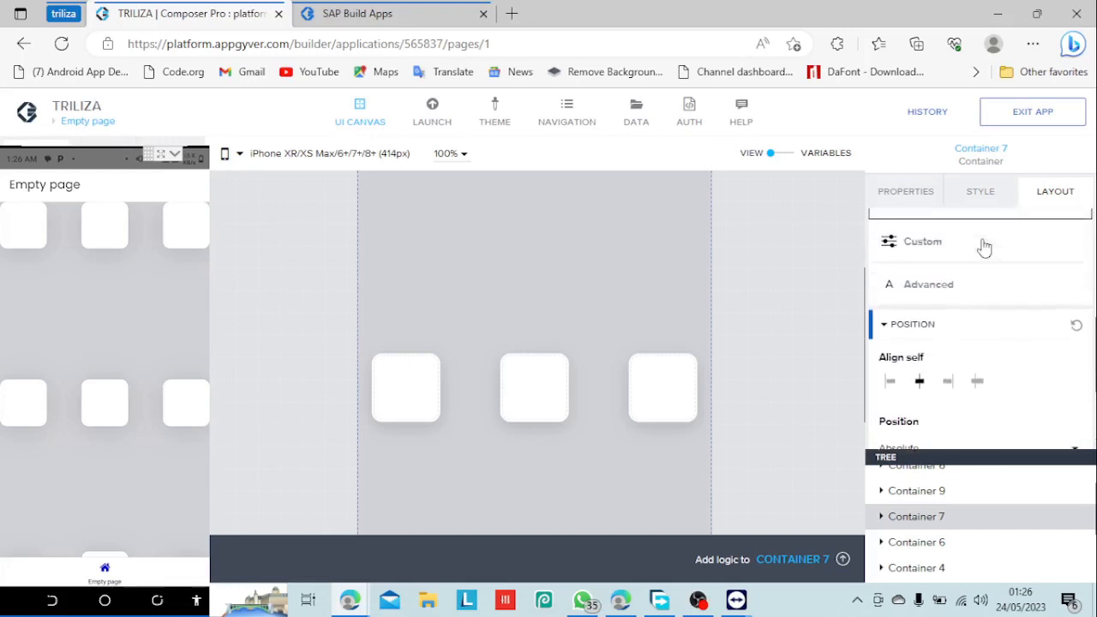
scroll(985, 246, up, 3)
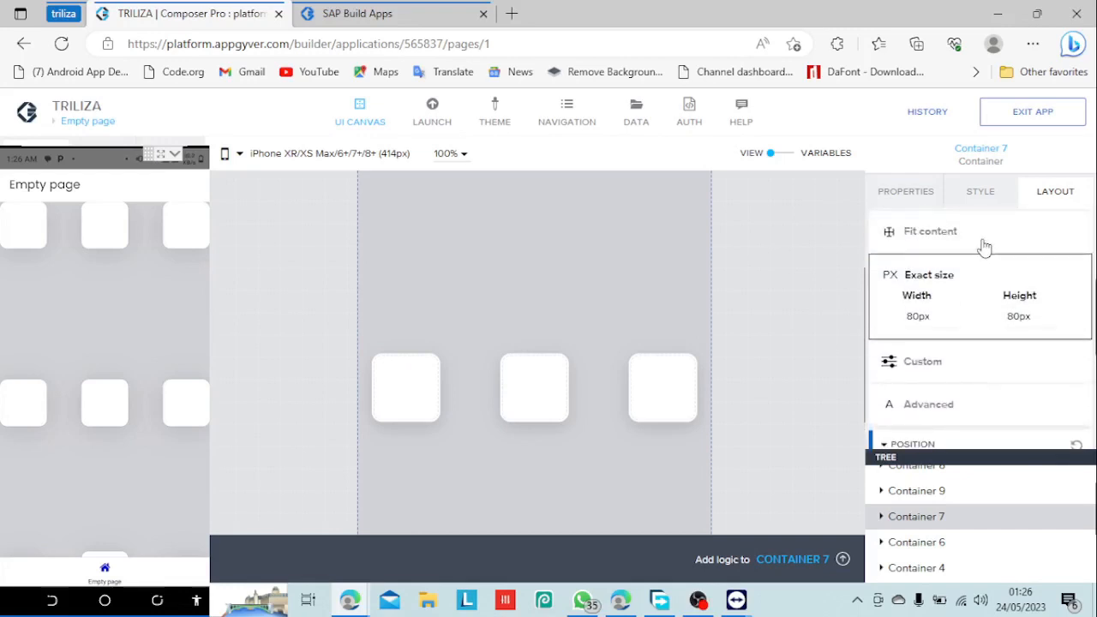
scroll(984, 246, down, 5)
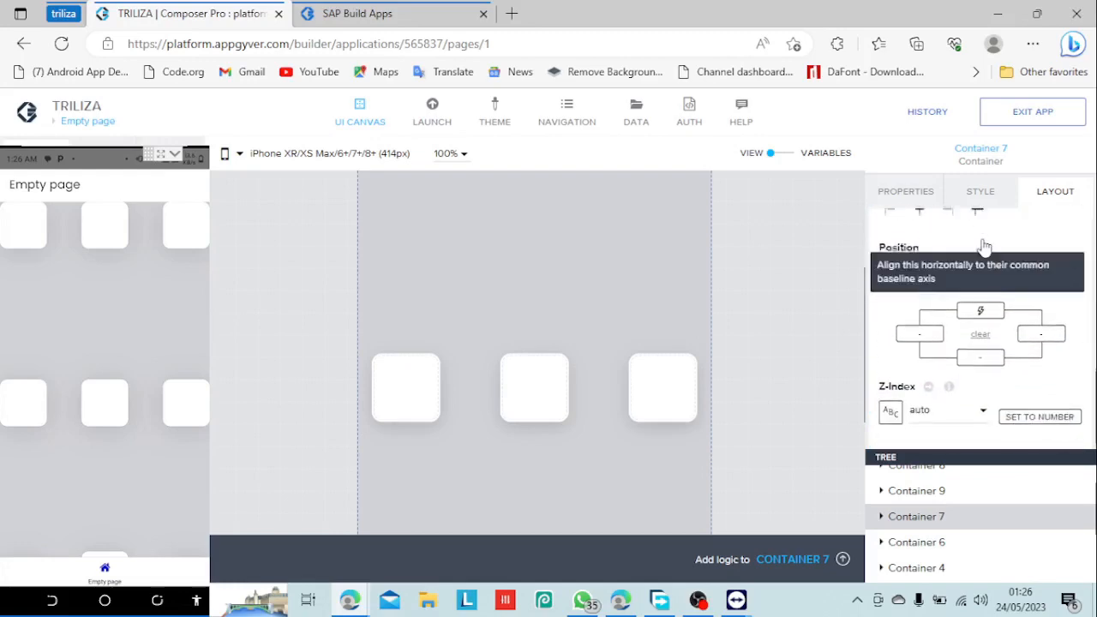
click(980, 306)
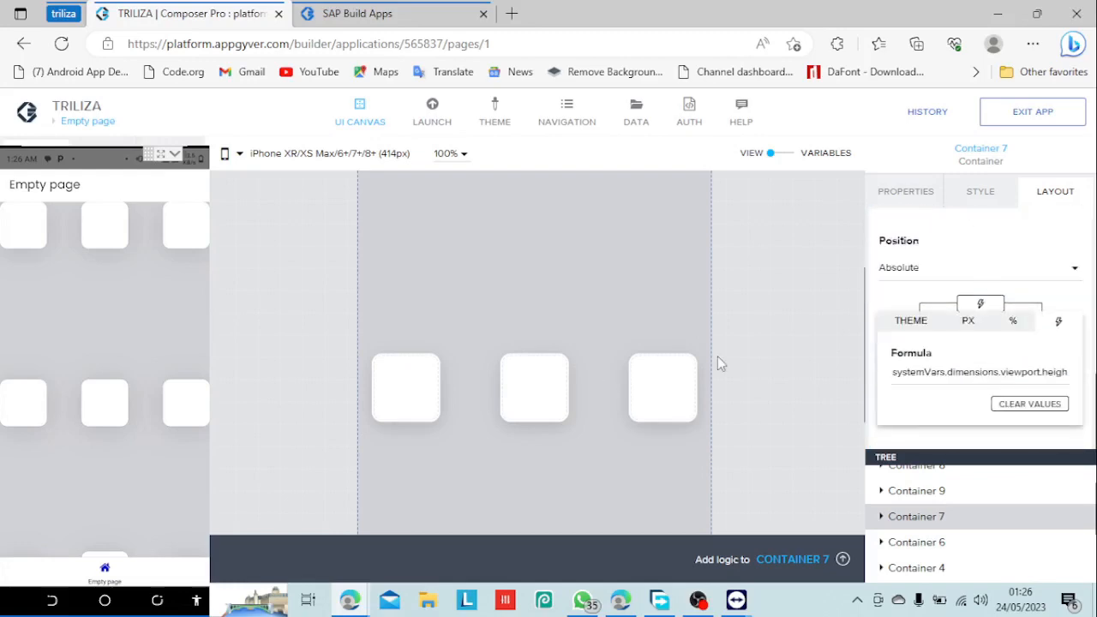
click(992, 377)
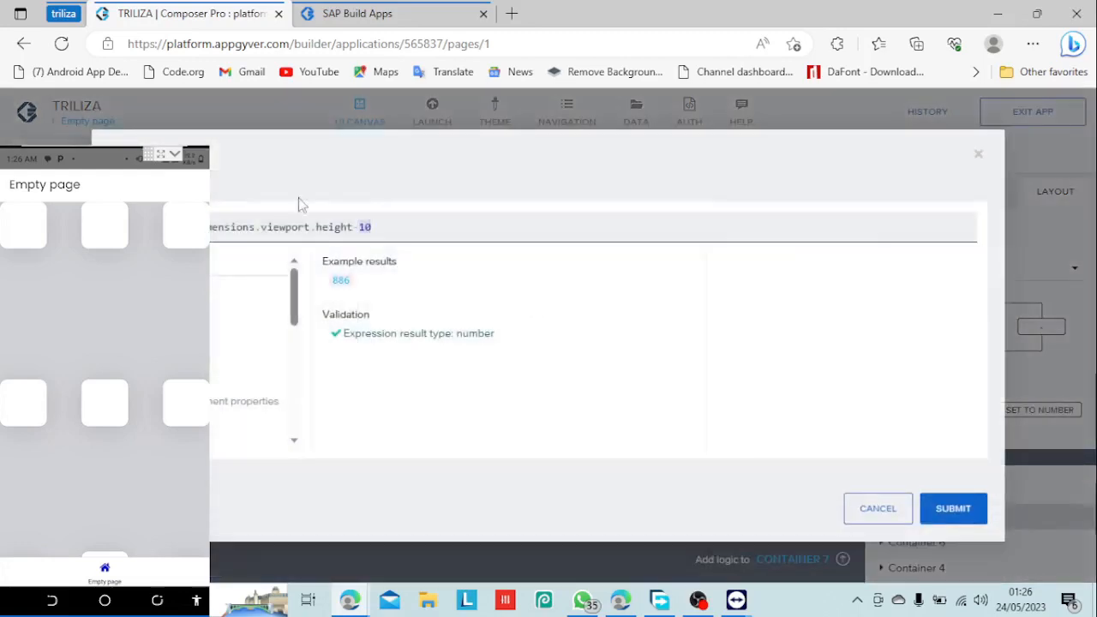
key(BackSpace)
key(BackSpace)
text(80)
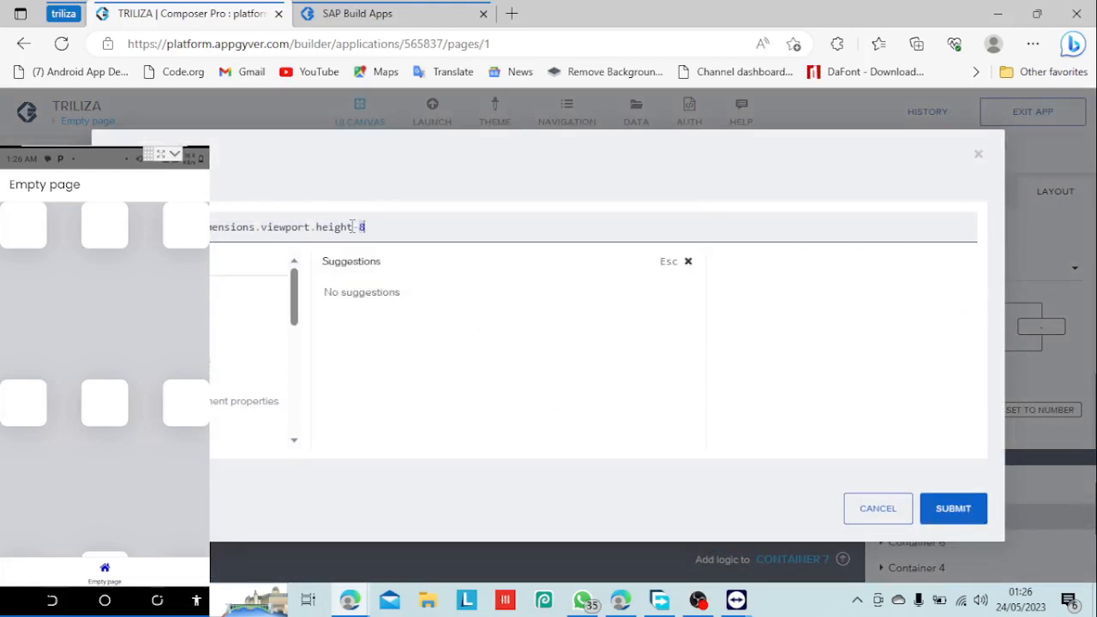
click(938, 510)
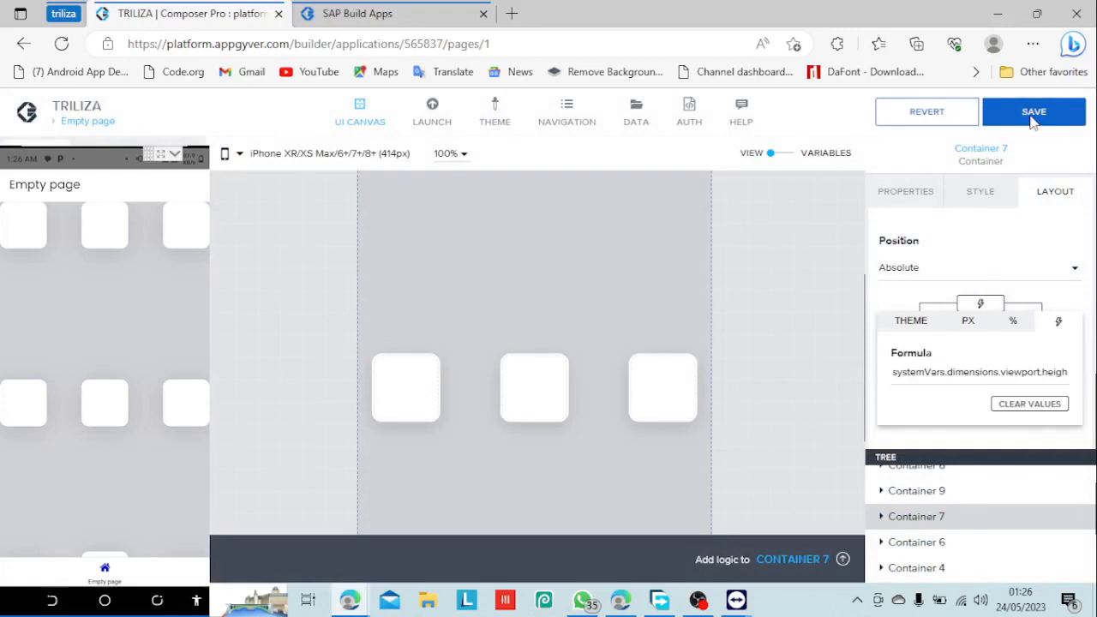
Step: Save the app, check the container placement in the web preview, and return to the builder
click(1033, 120)
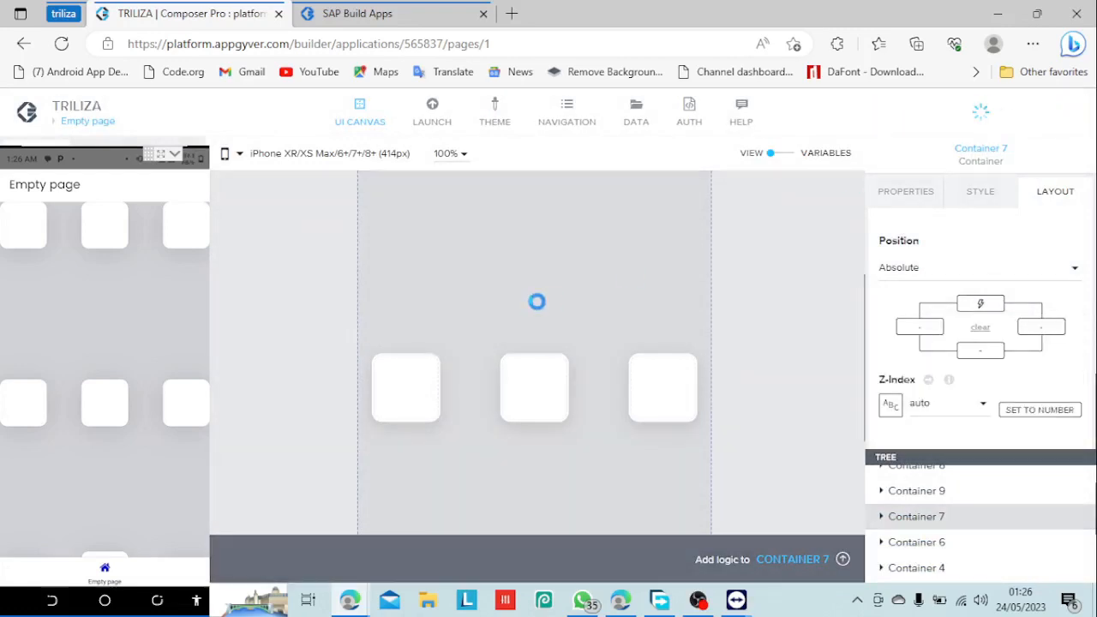
click(358, 12)
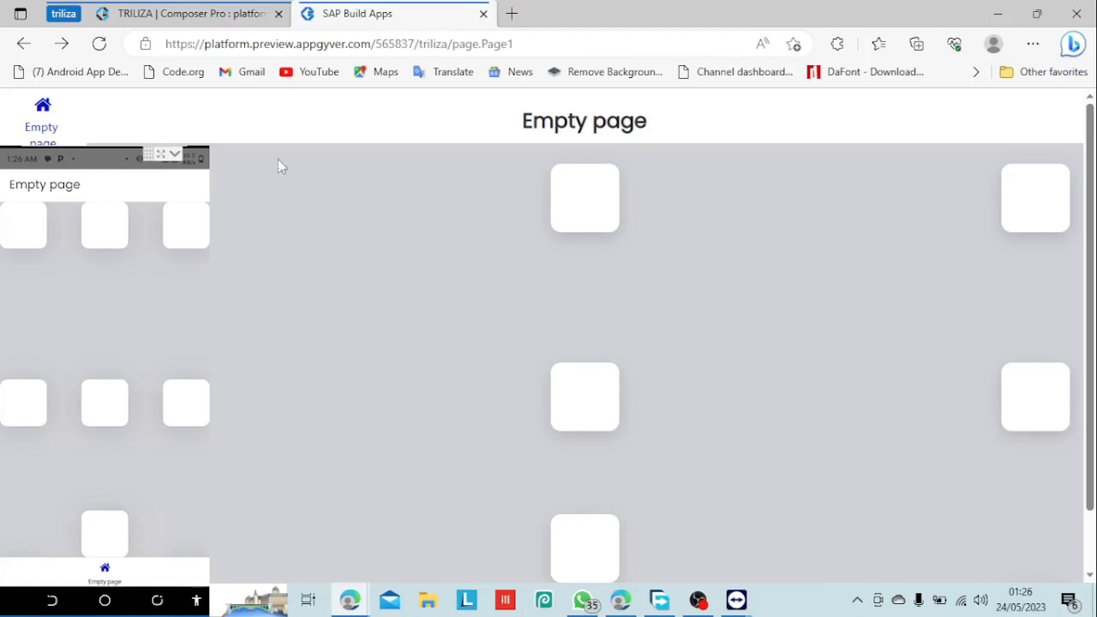
click(208, 10)
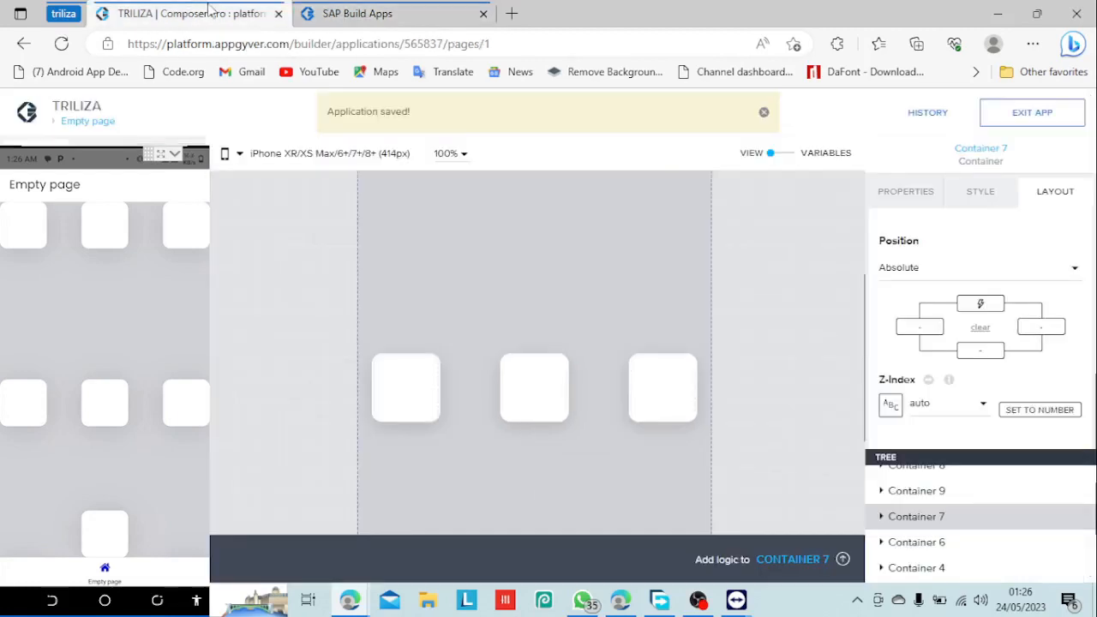
Step: Select Container 9 and open its top offset setting
click(943, 490)
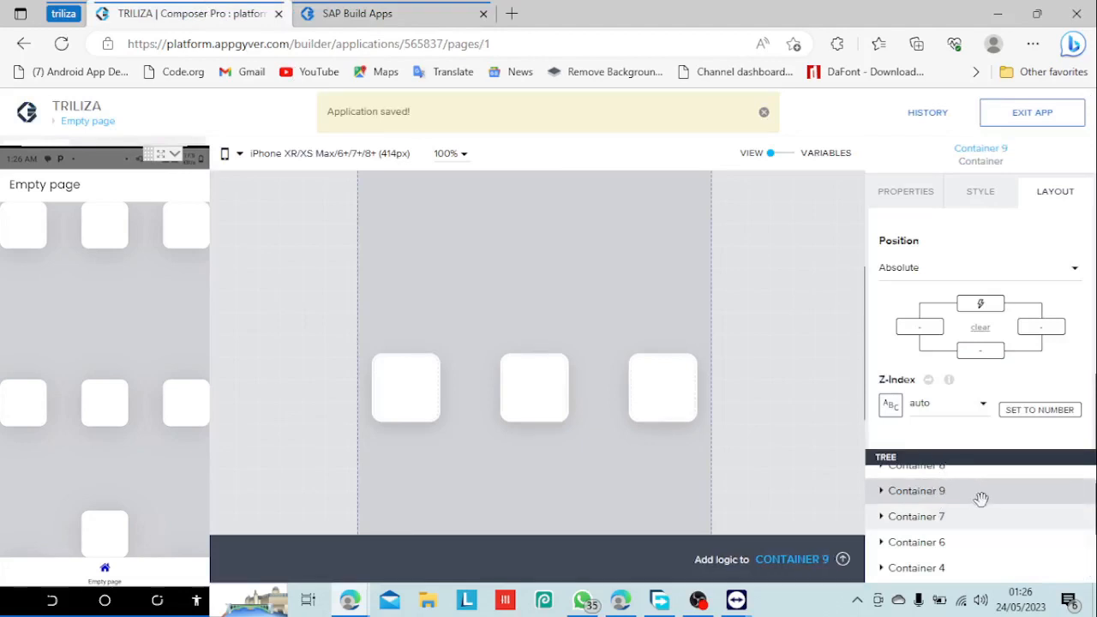
click(982, 307)
click(982, 373)
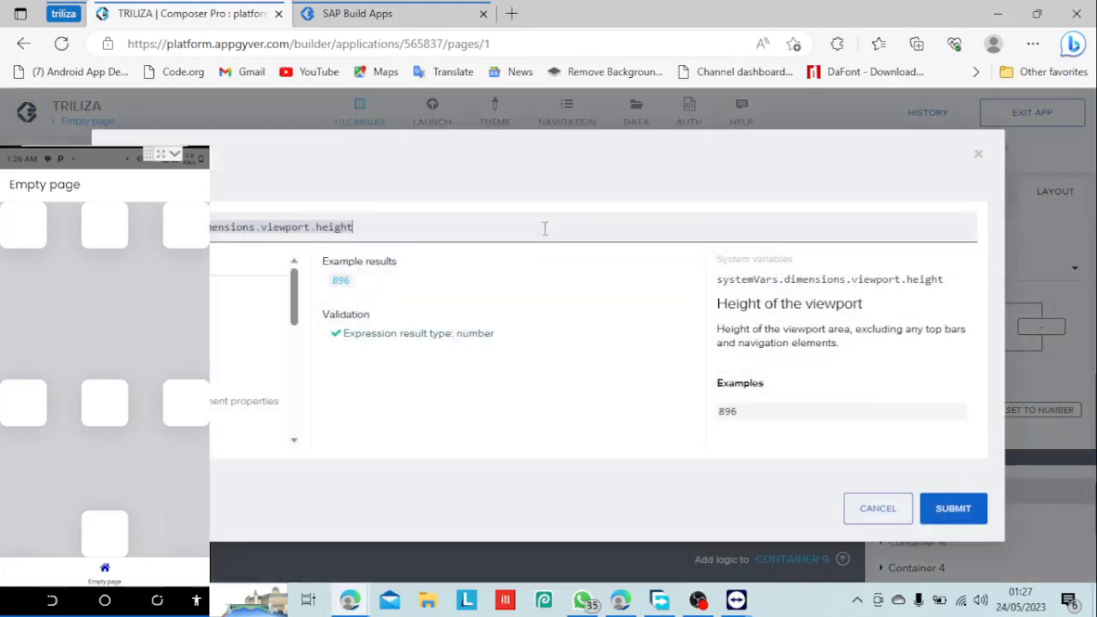
text(+80)
key(Return)
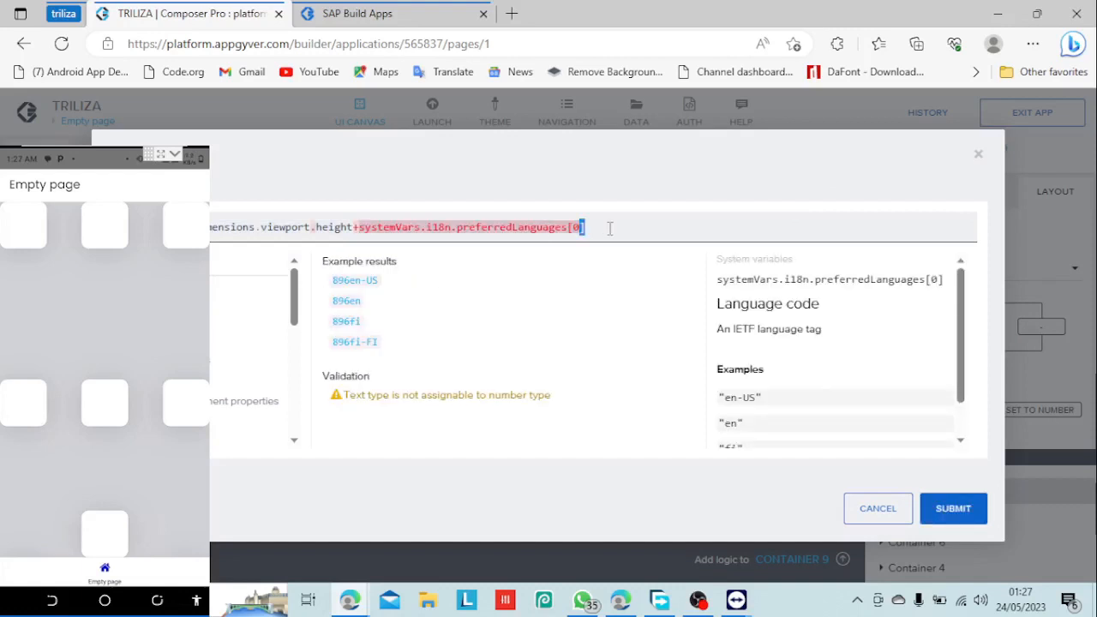
key(ctrl+a)
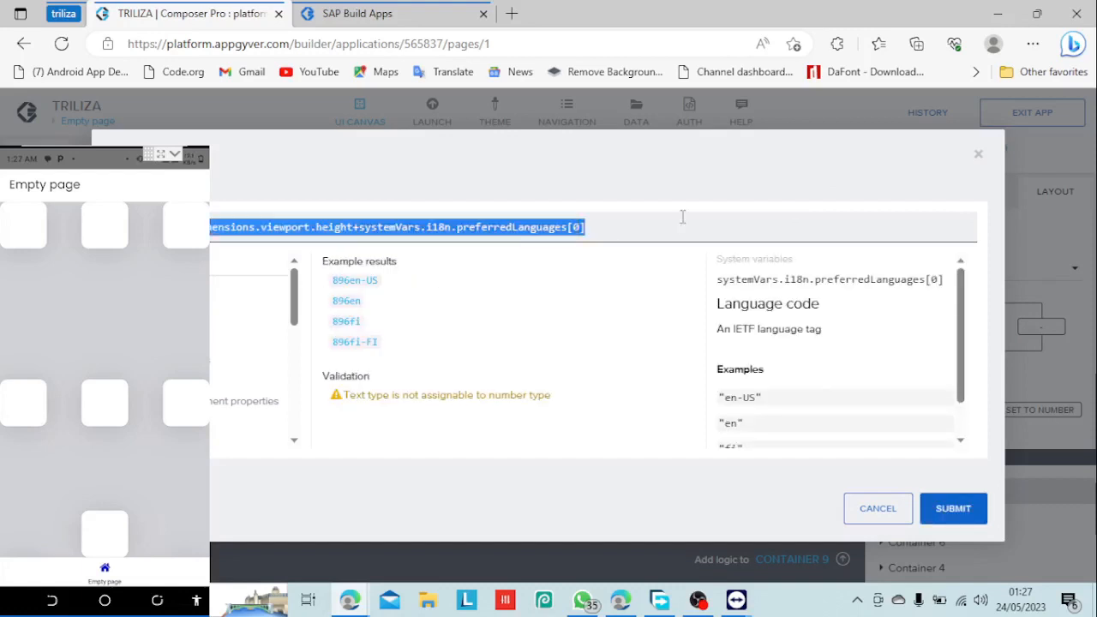
click(895, 515)
Step: Change Container 9's top offset formula to systemVars.dimensions.viewport.height-80
click(956, 378)
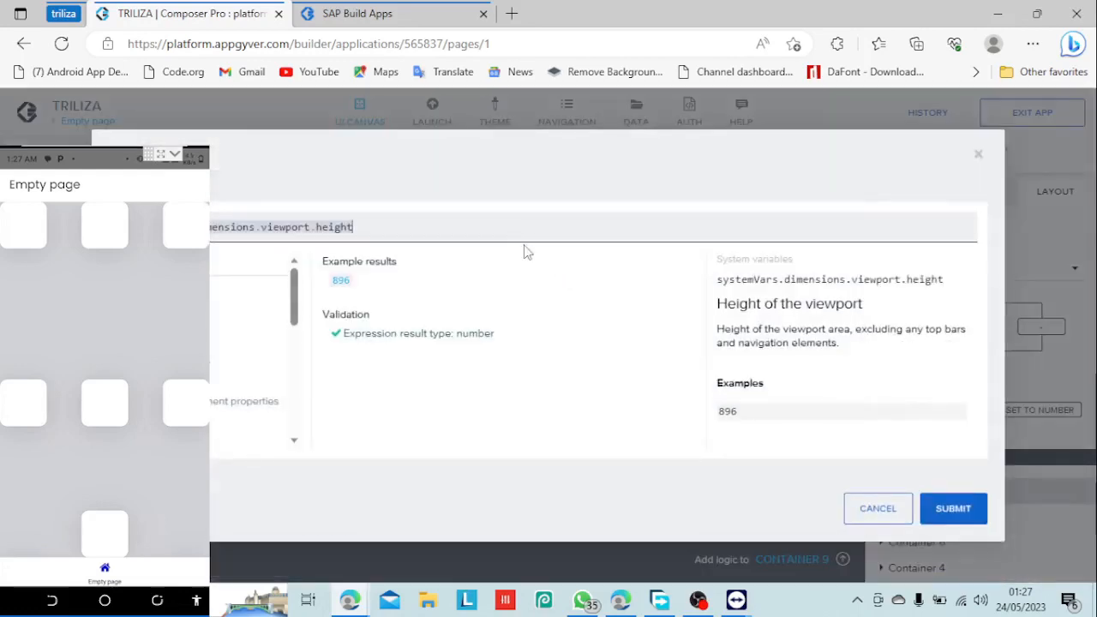
text(-80)
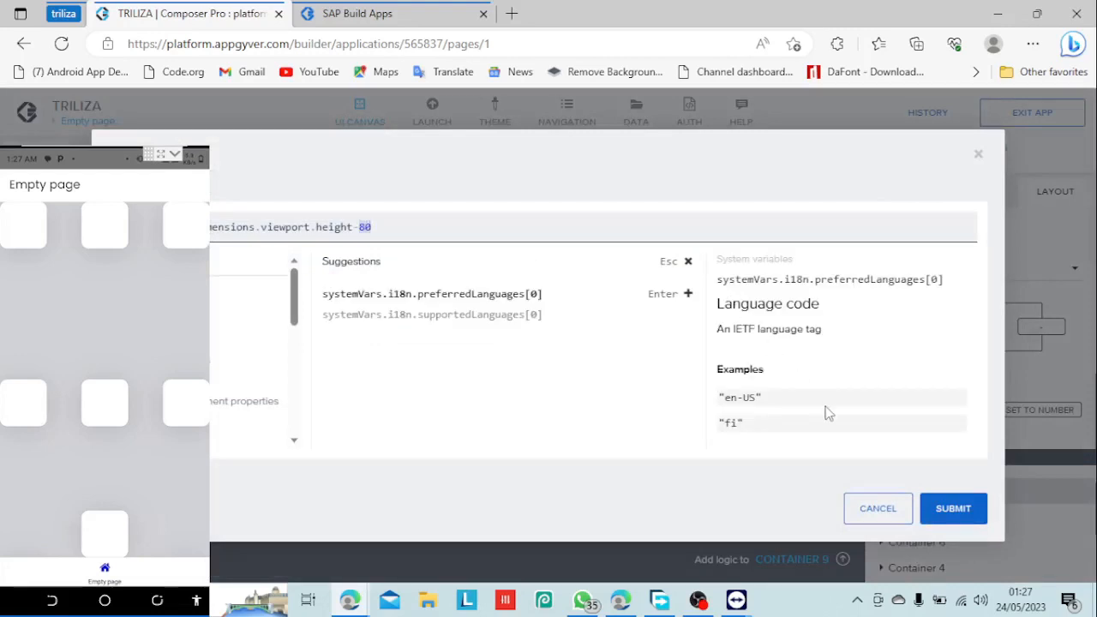
click(954, 509)
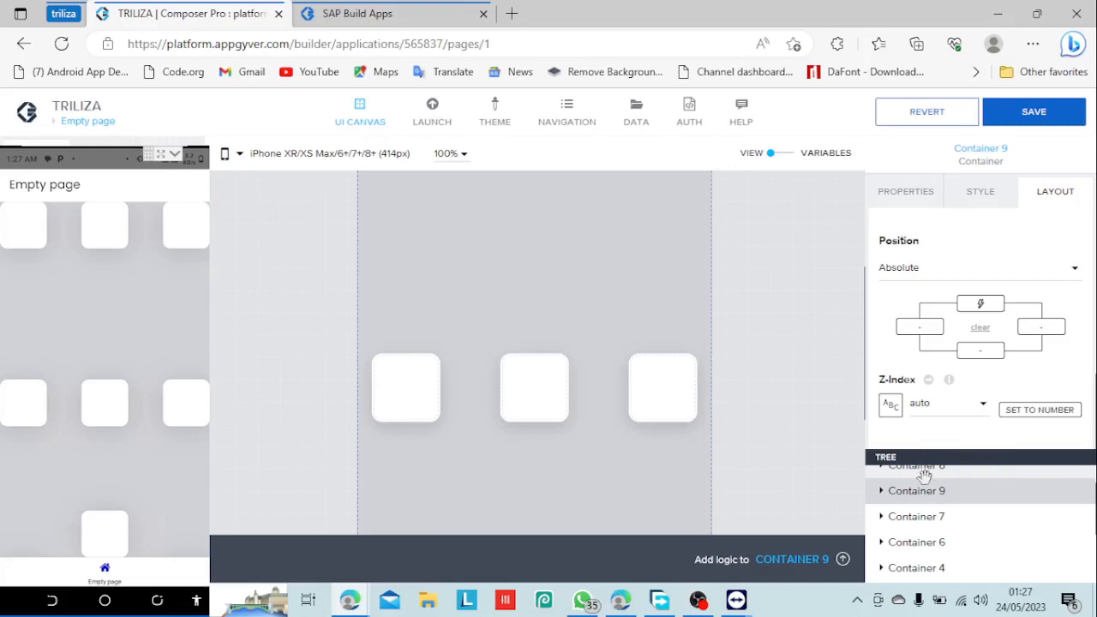
Step: Change Container 8's top offset formula to systemVars.dimensions.viewport.height-80
click(956, 472)
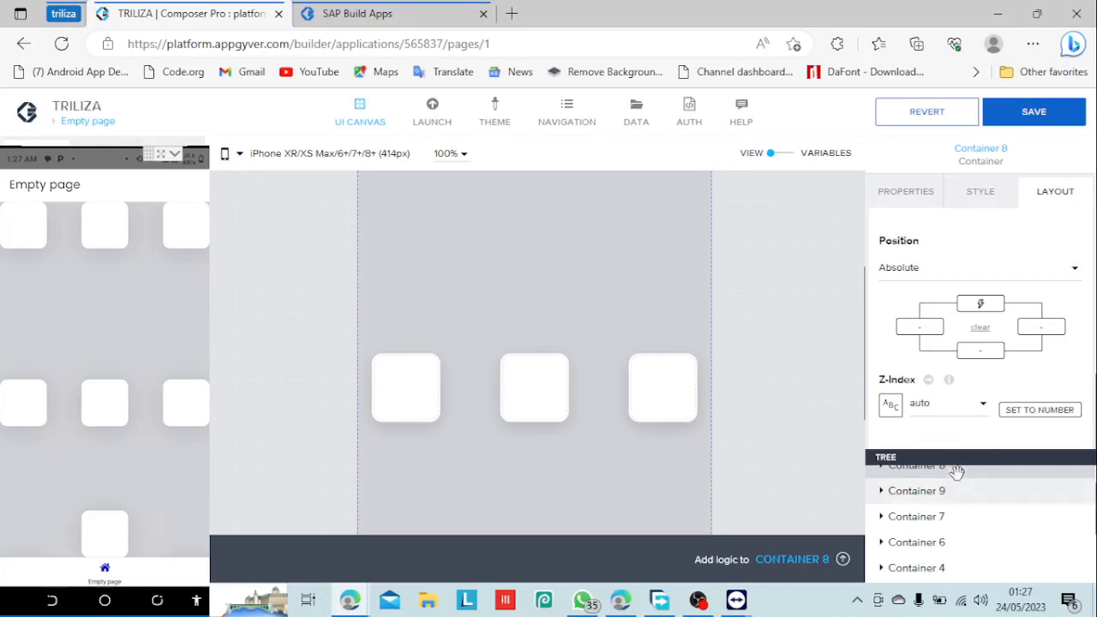
click(969, 309)
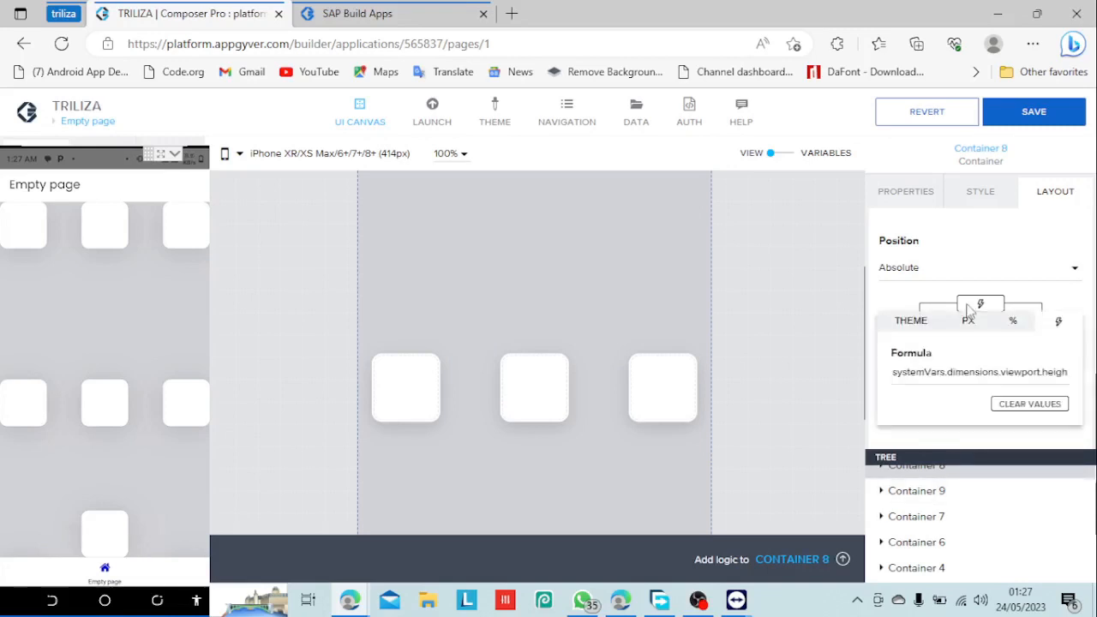
click(930, 374)
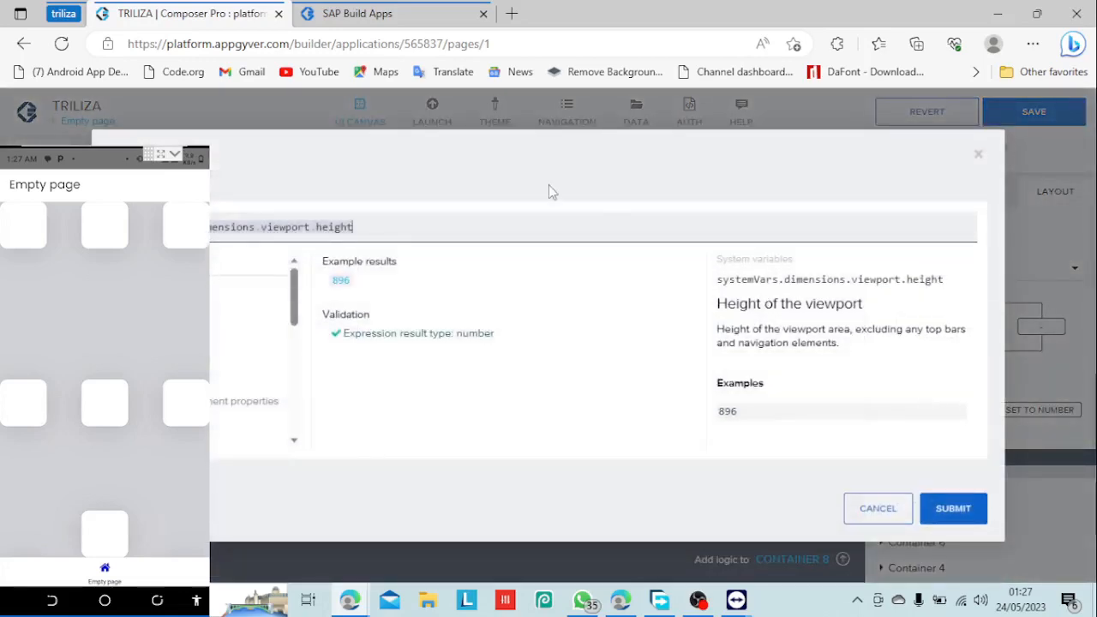
text(-80)
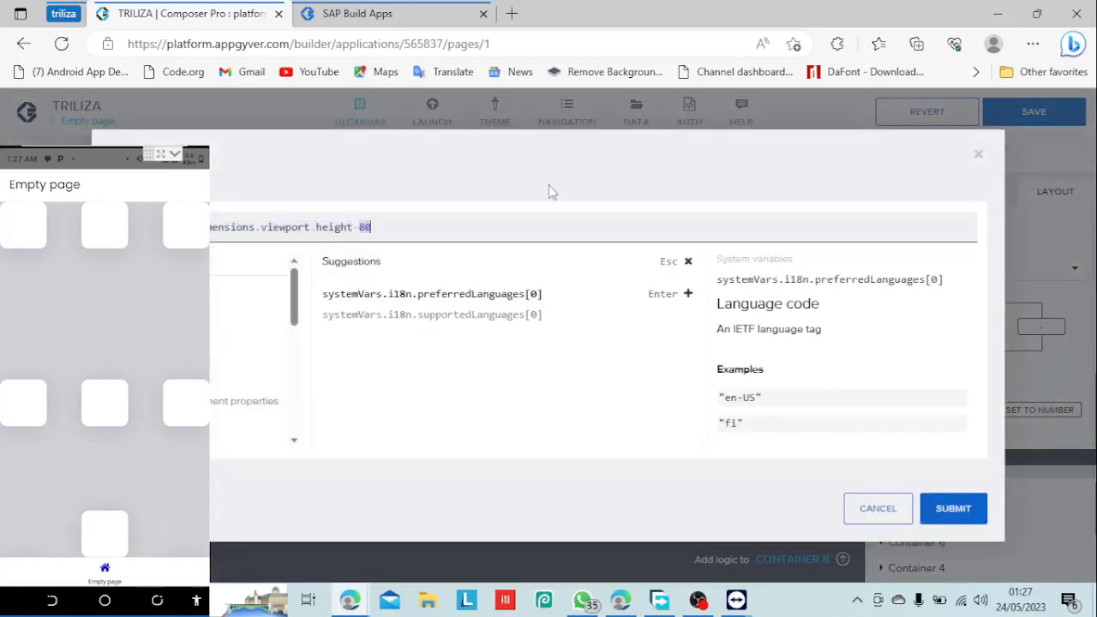
click(950, 509)
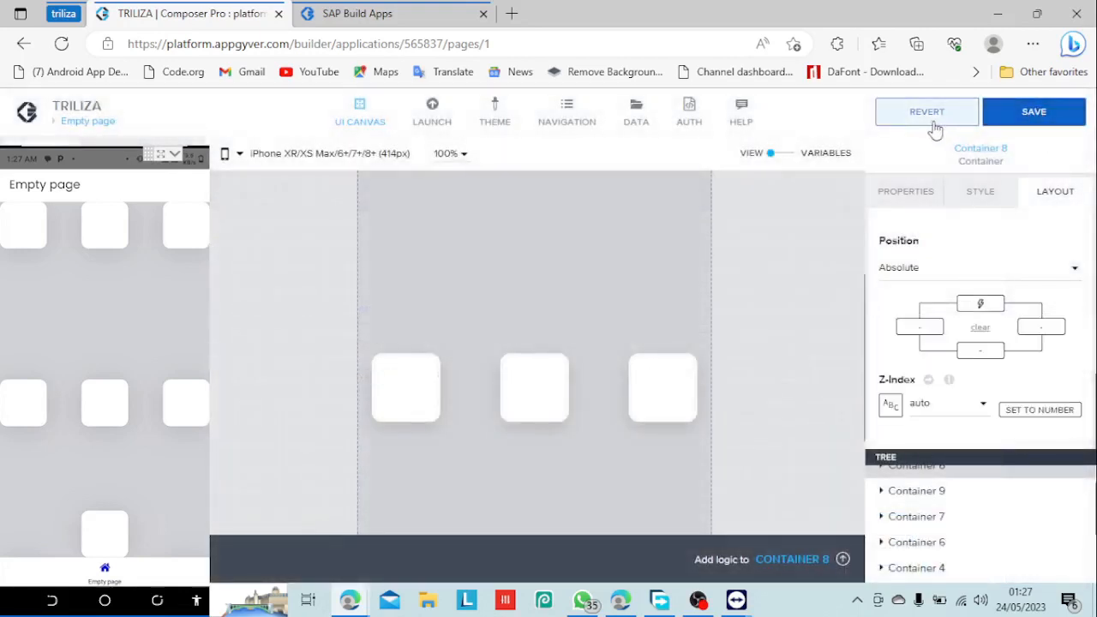
Step: Save the app, check the bottom row of containers in the web preview, and return to the builder
click(1029, 122)
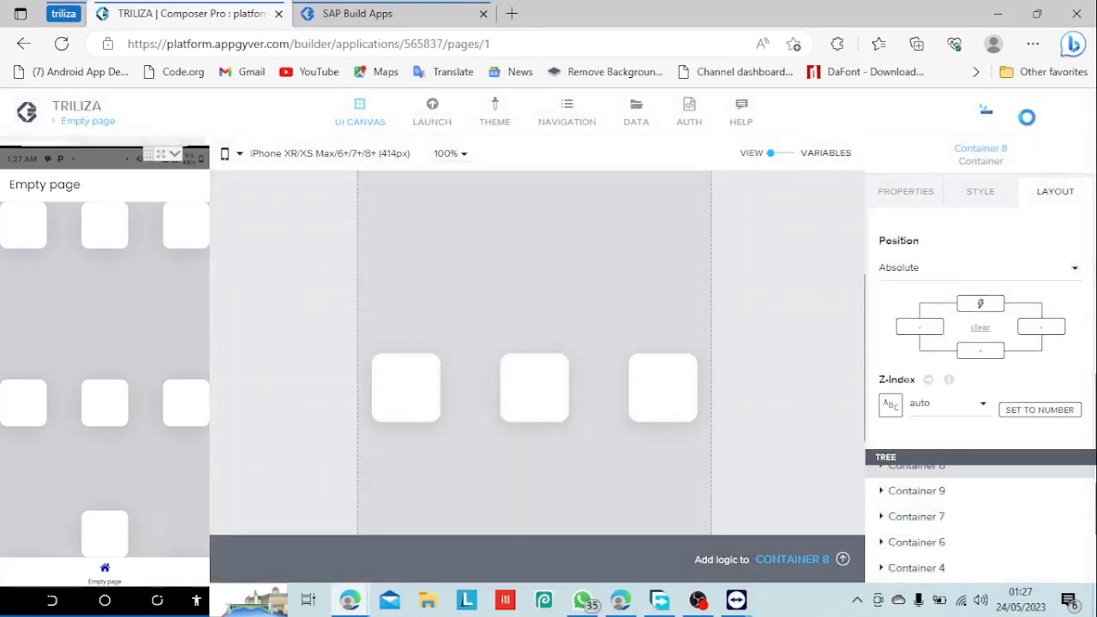
click(356, 12)
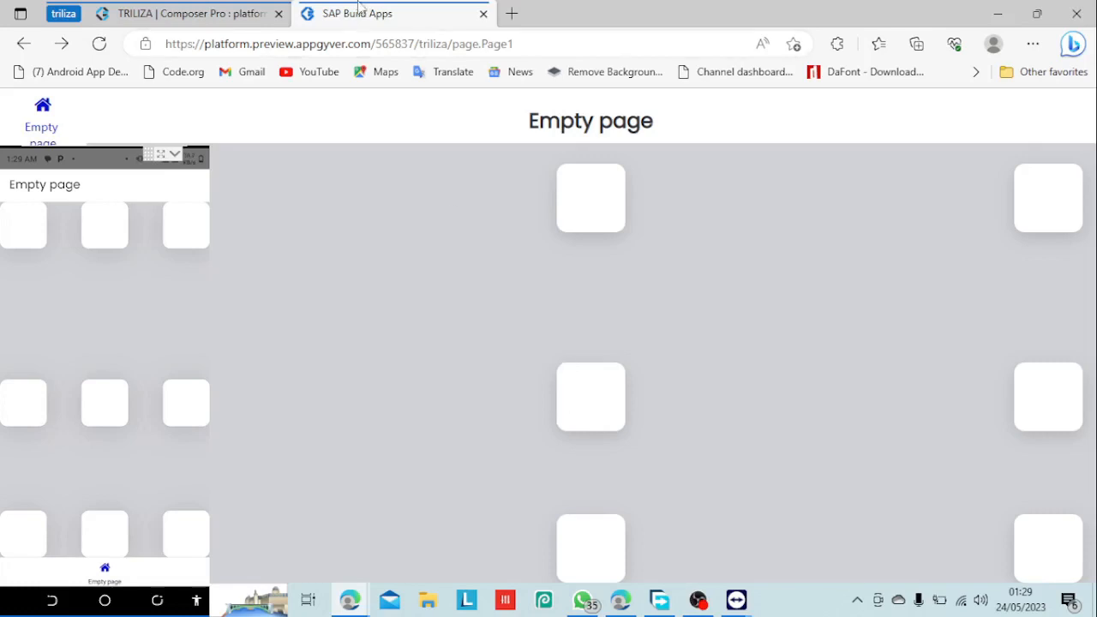
click(199, 13)
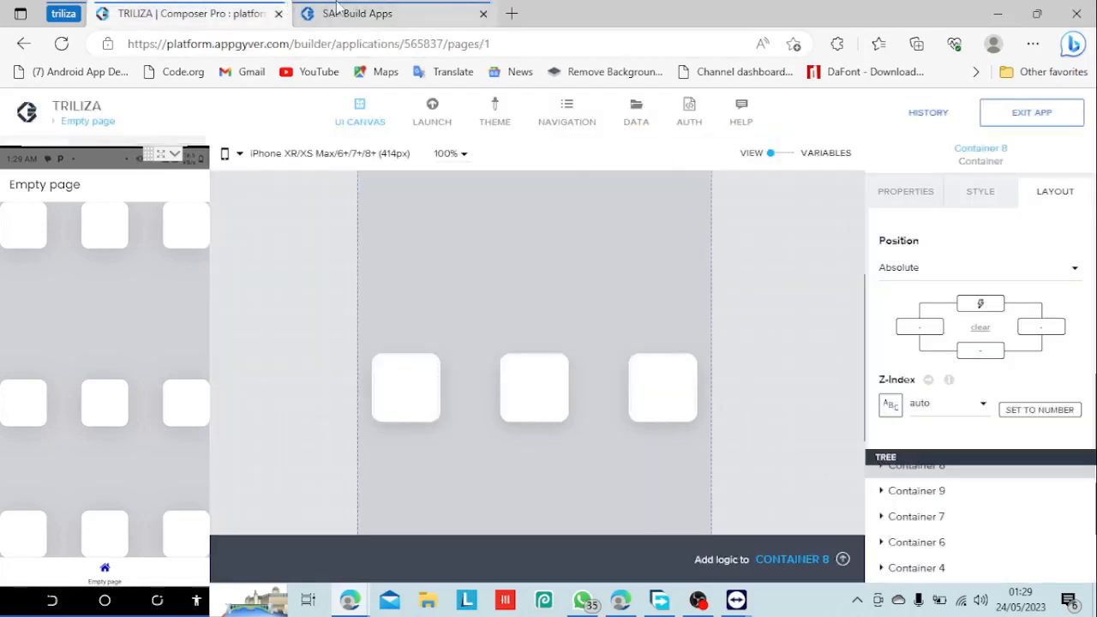
click(334, 12)
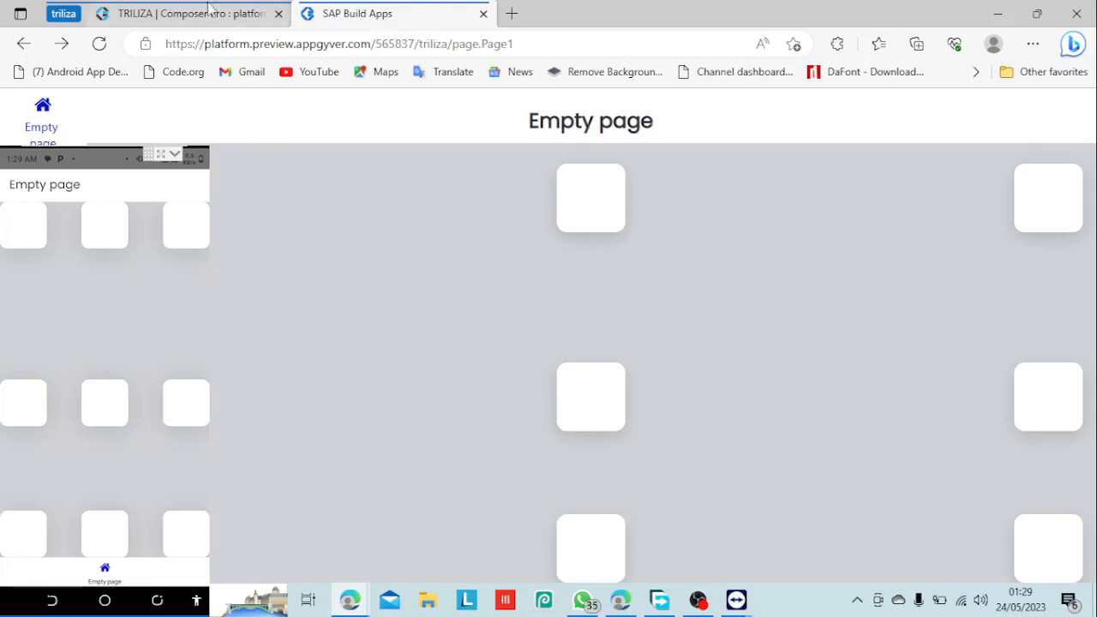
click(103, 12)
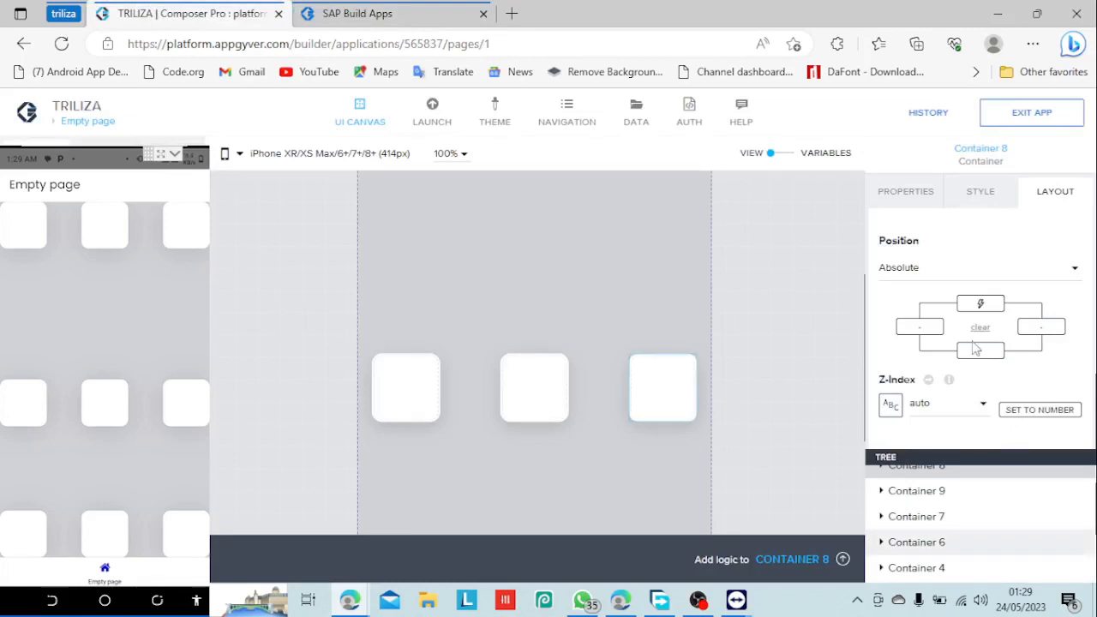
Step: Change the top offset formula of Container 5, in the centre of the page, to (systemVars.dimensions.viewport.height-80)/2
click(981, 305)
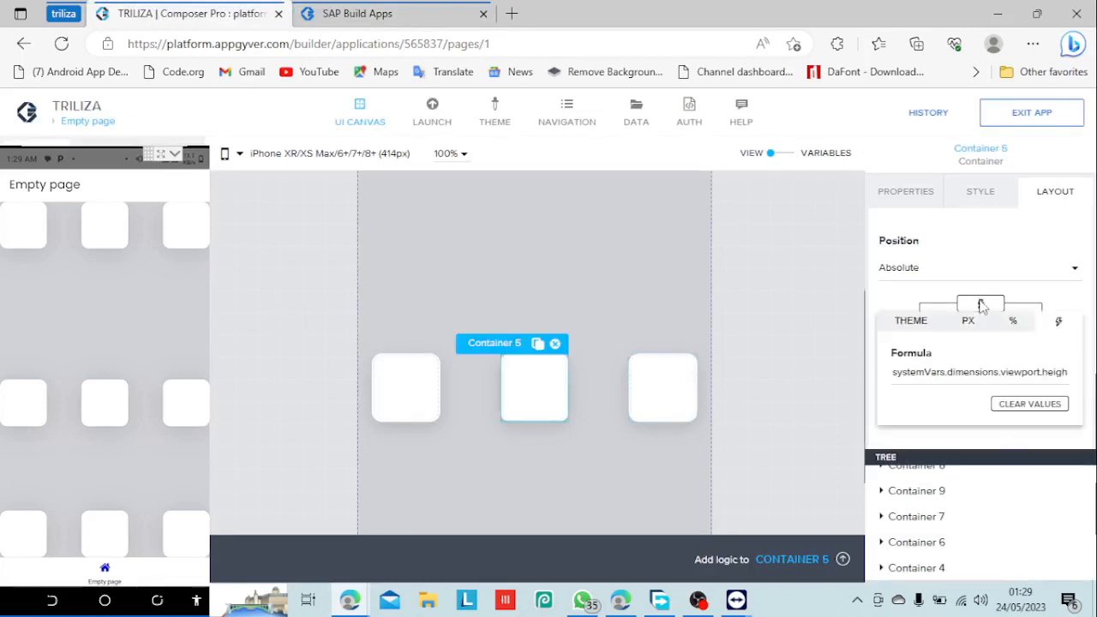
click(935, 374)
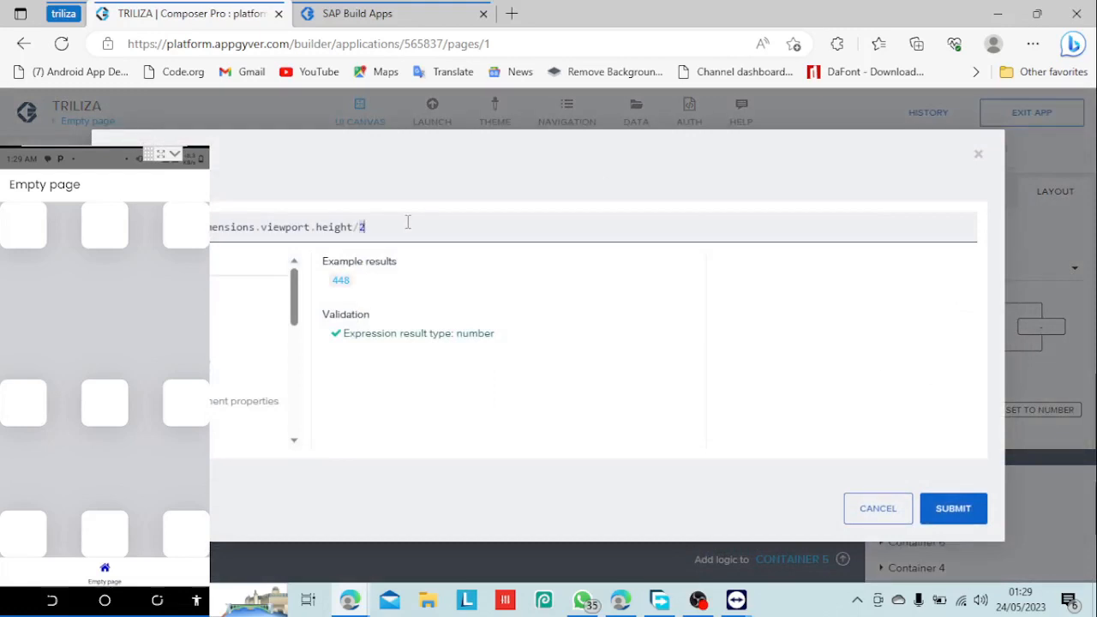
click(354, 226)
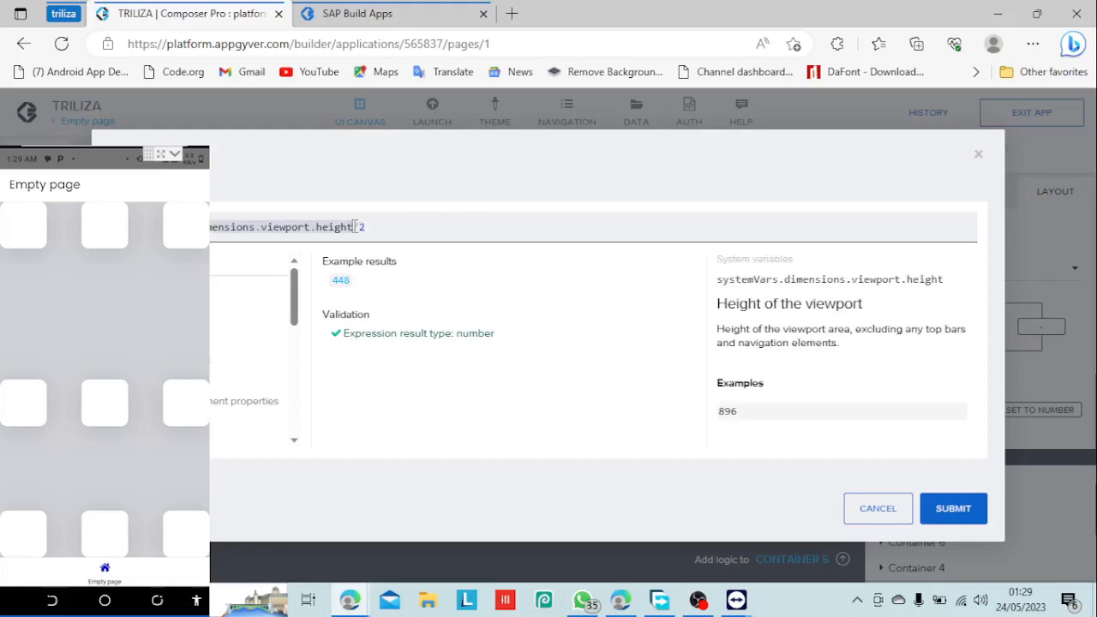
text(/)
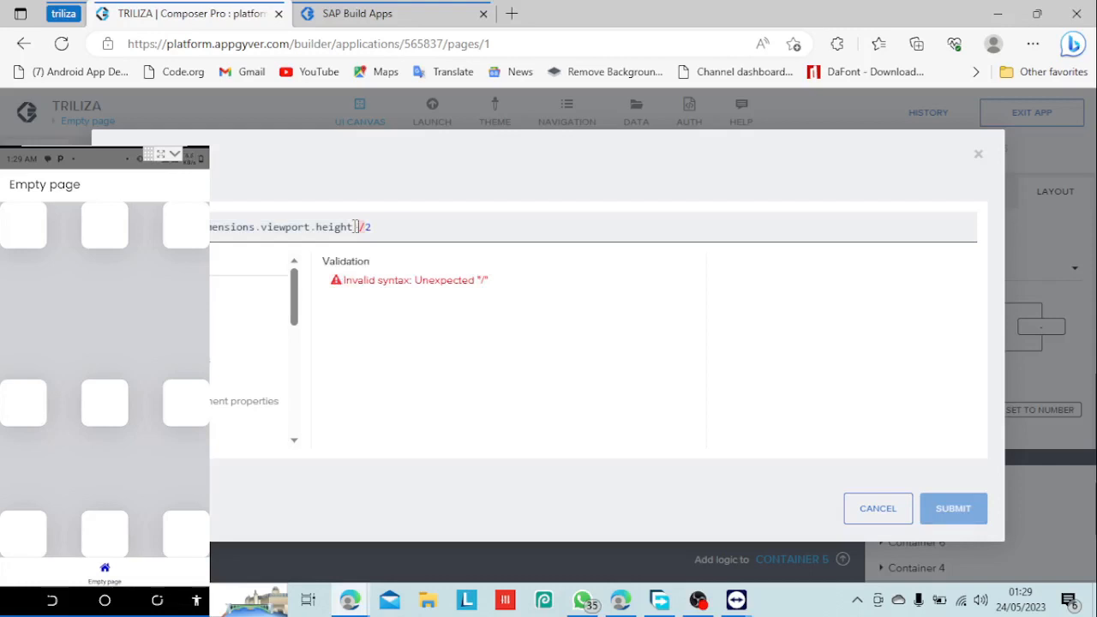
text(40)
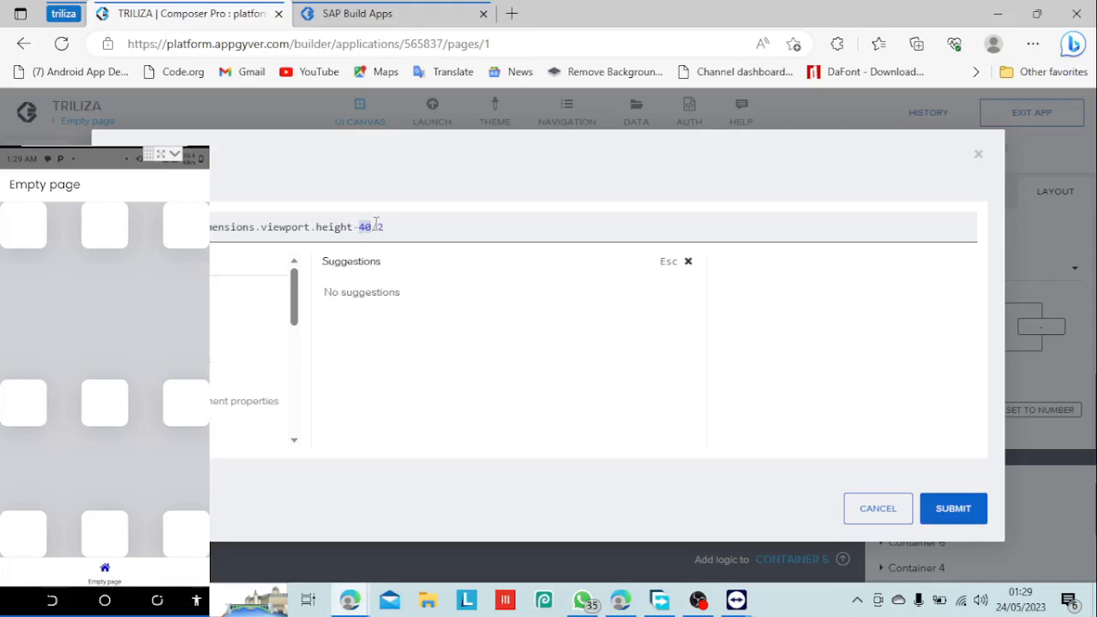
text())
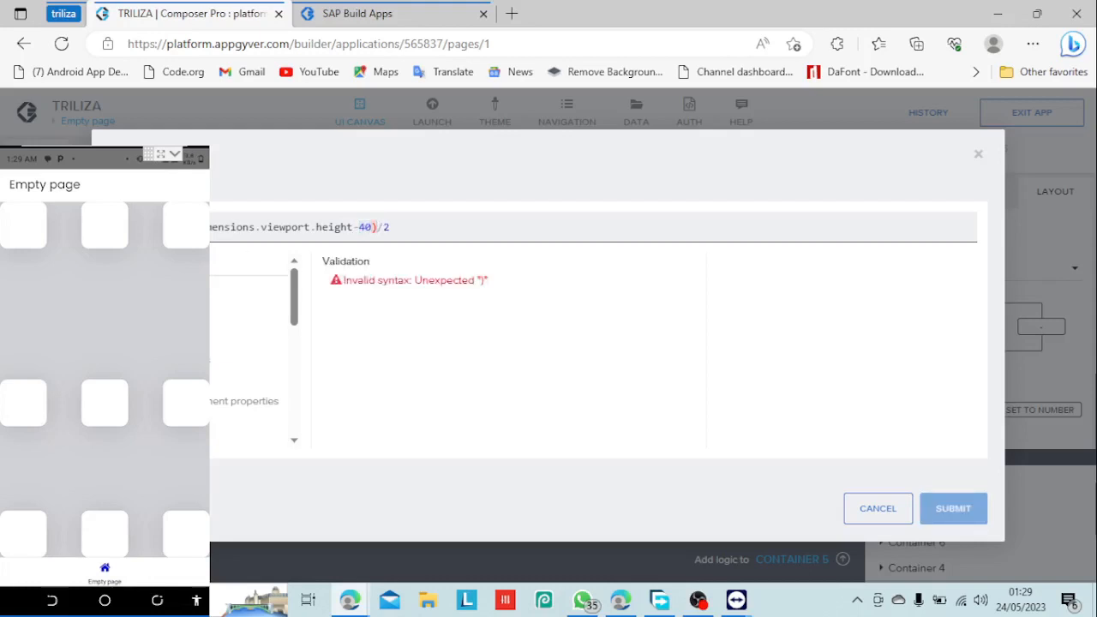
key(Home)
text(()
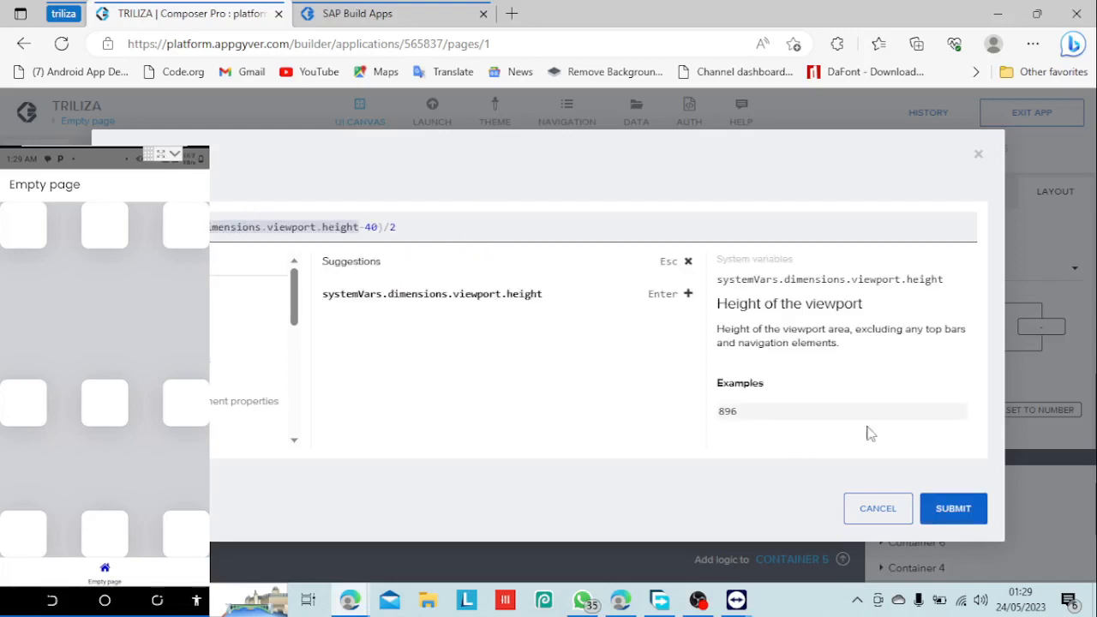
click(371, 226)
key(BackSpace)
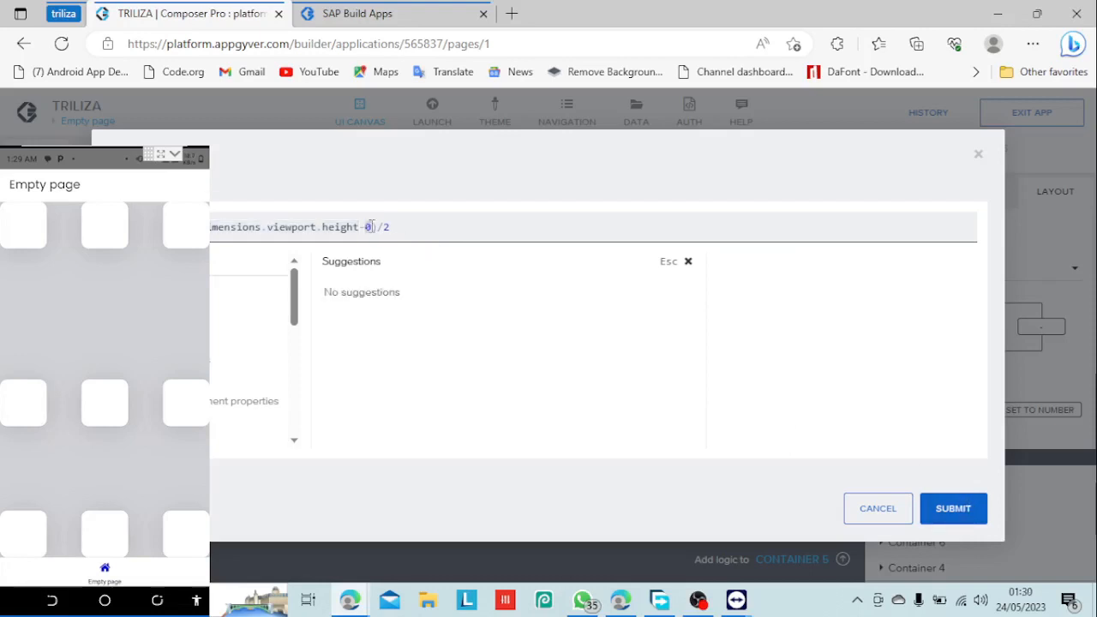
text(8)
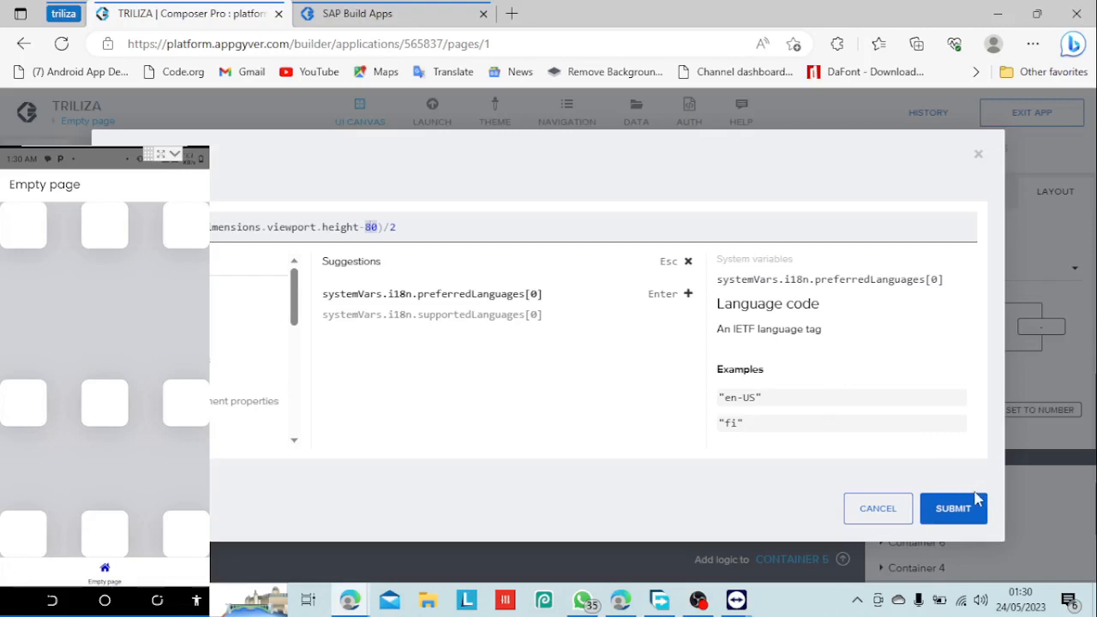
click(975, 519)
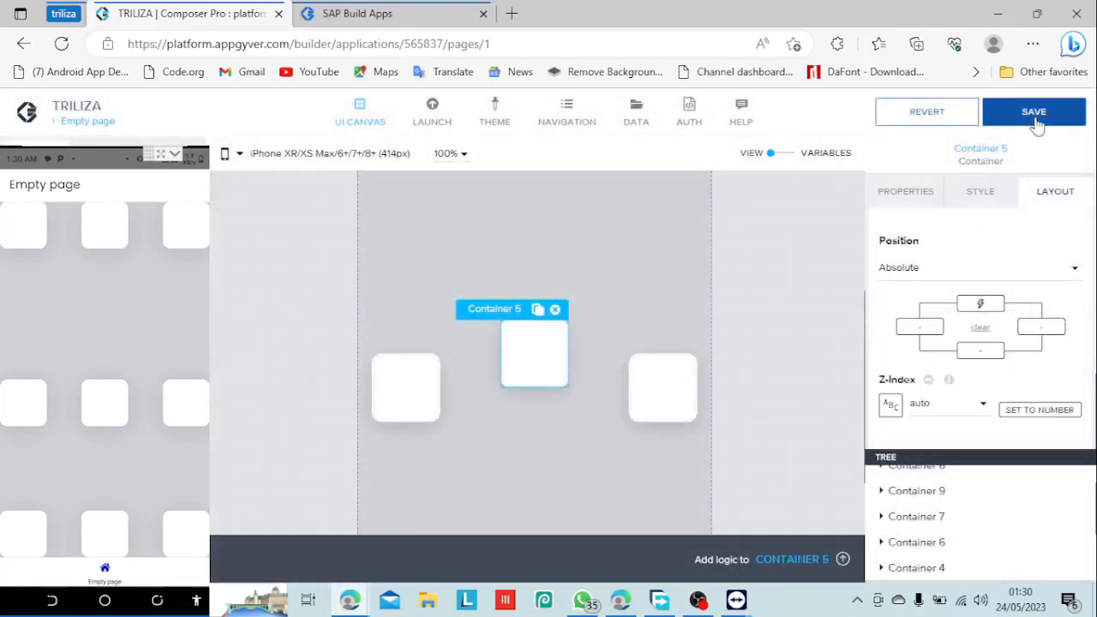
Step: Save the app, check Container 5's vertical placement in the web preview, and return to the builder
click(1035, 120)
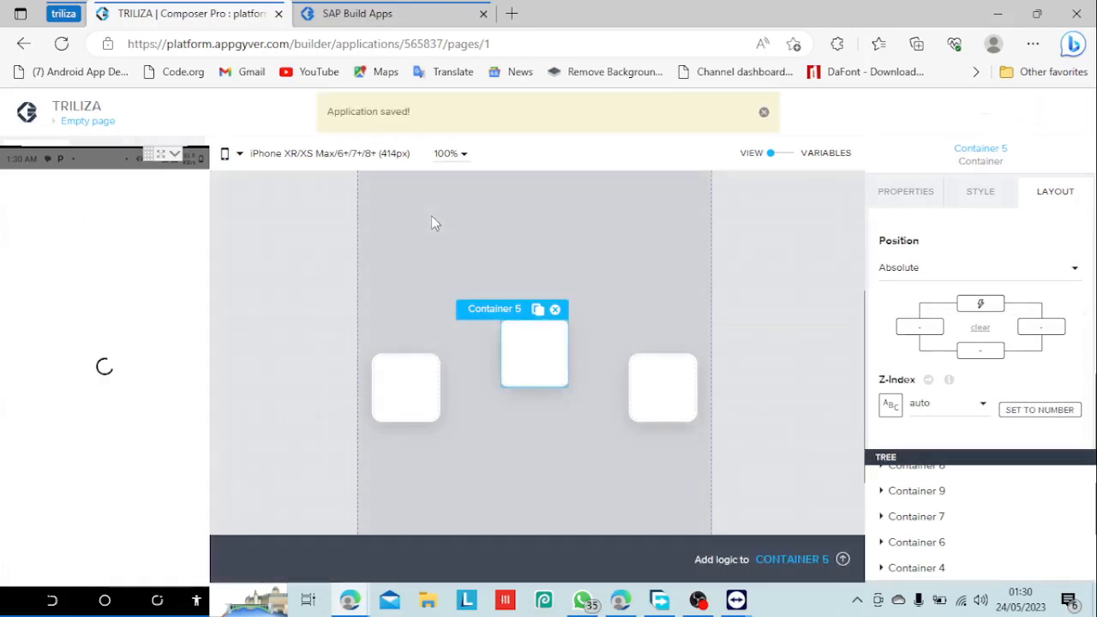
click(360, 10)
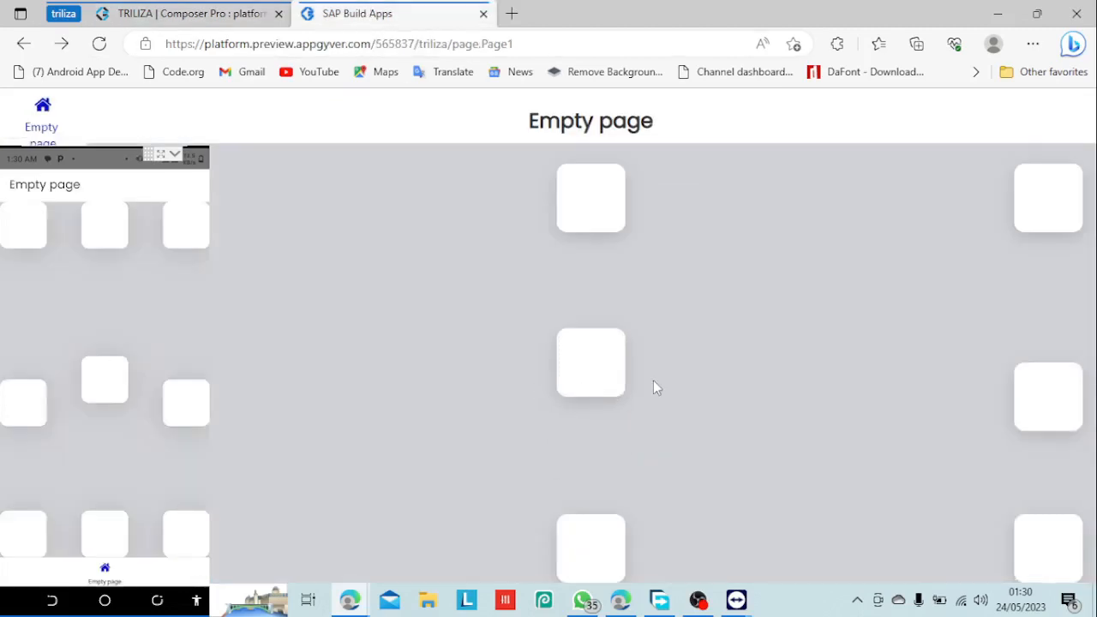
click(206, 18)
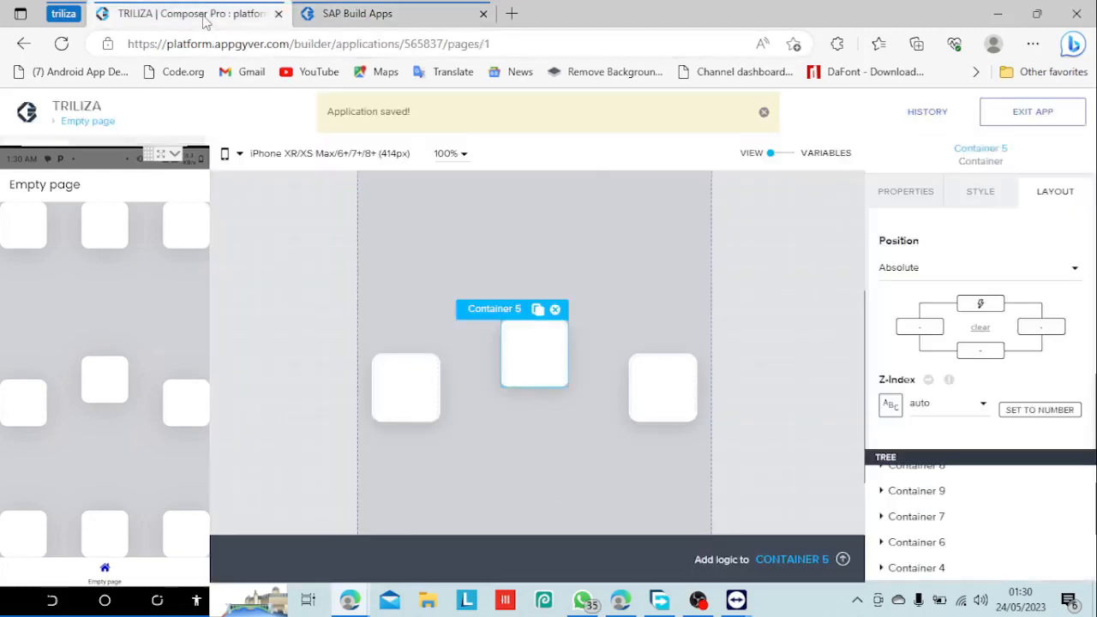
Step: Copy Container 5's entire top offset formula and close the formula editor without changes
click(981, 305)
click(947, 374)
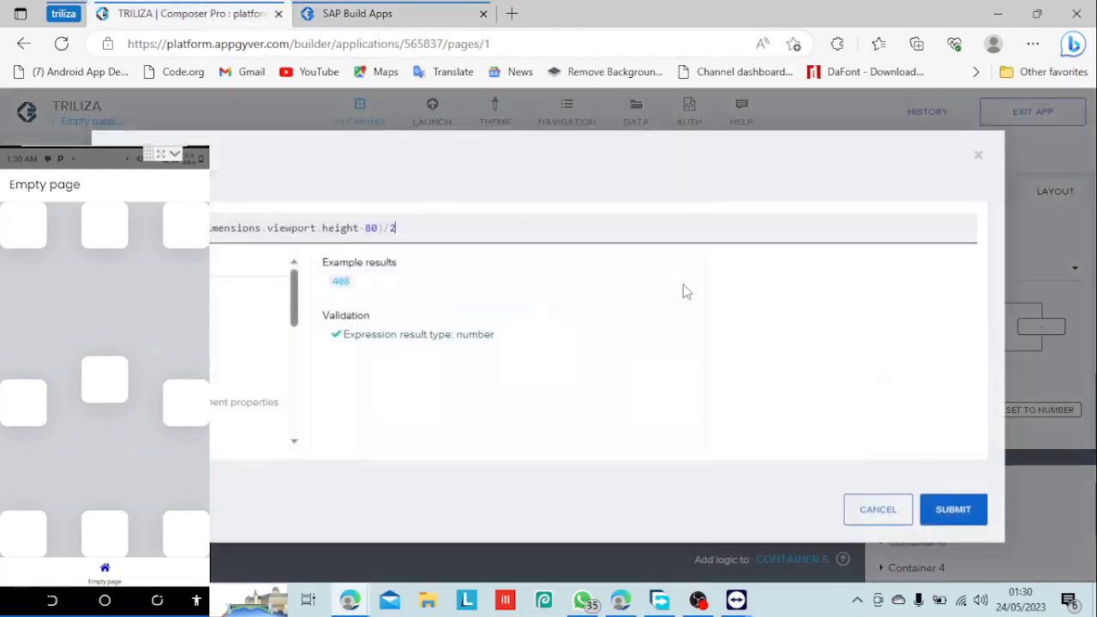
triple_click(594, 226)
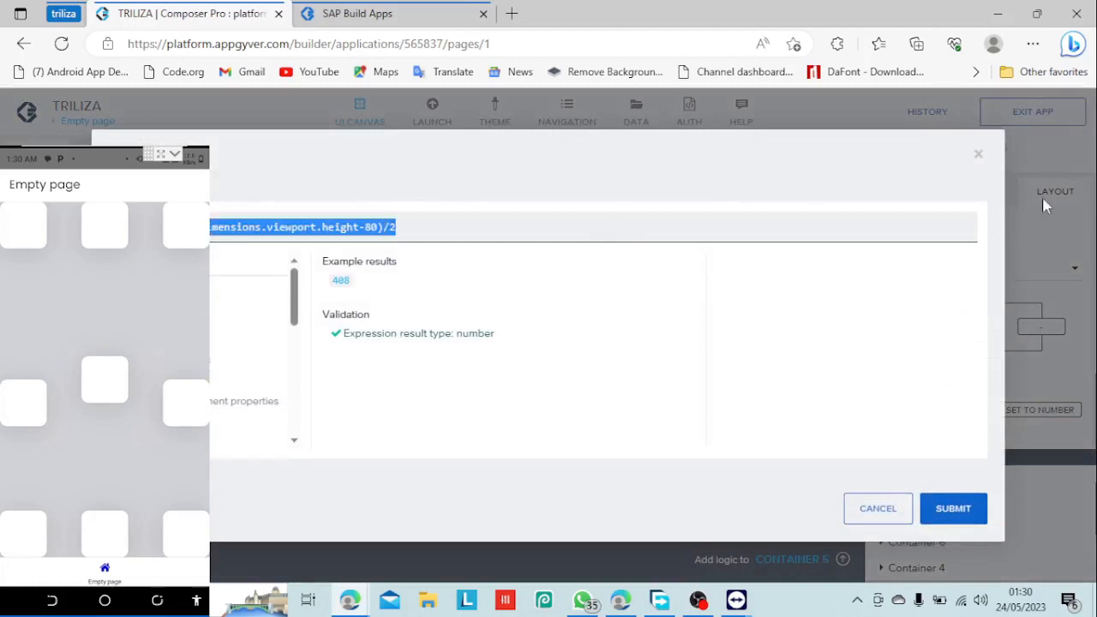
click(978, 153)
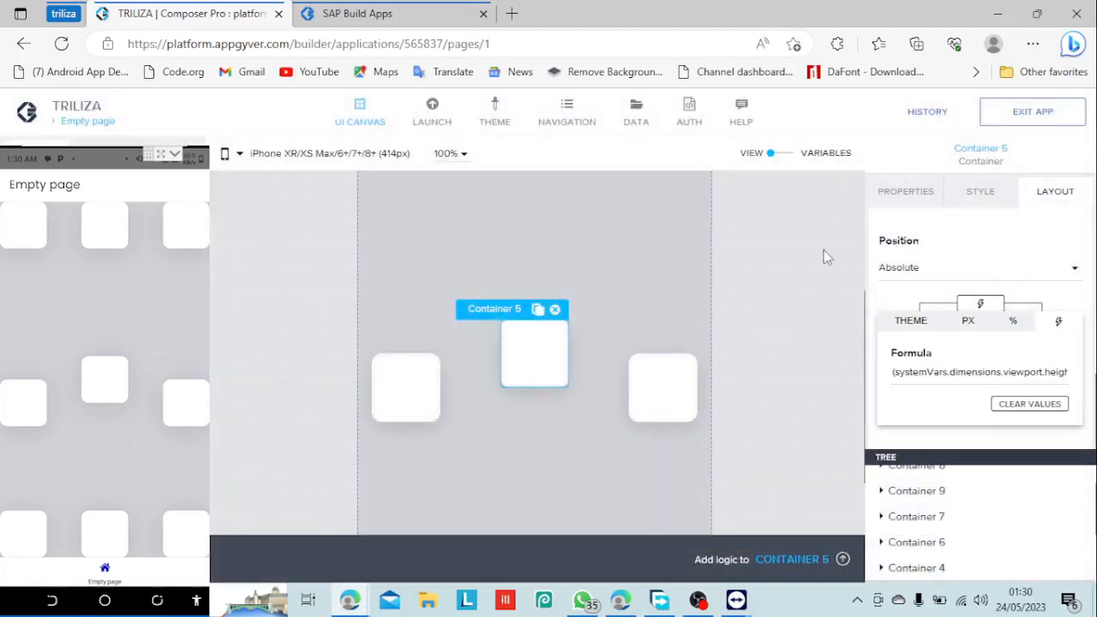
Step: Replace the top offset formula of Container 6, in the middle row's right end, with (systemVars.dimensions.viewport.height-80)/2
click(679, 376)
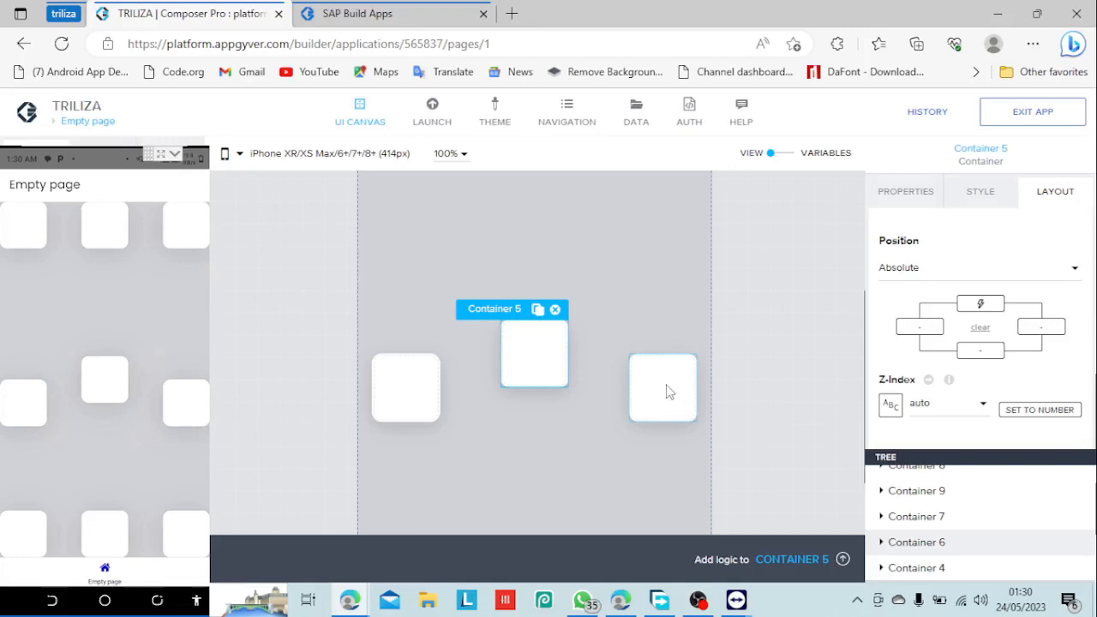
click(695, 398)
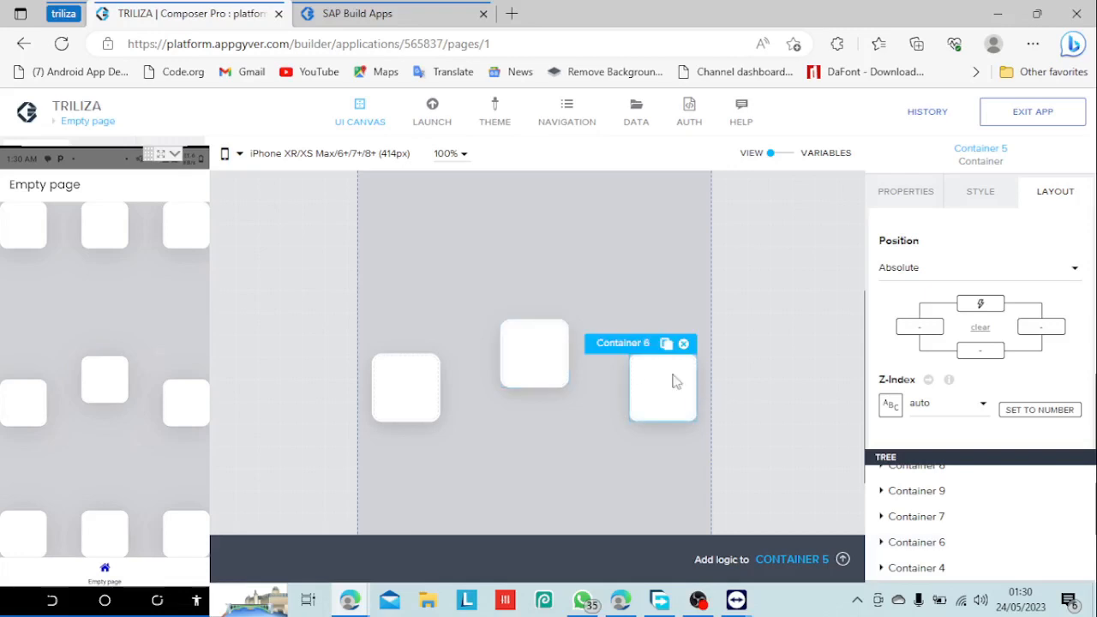
click(977, 310)
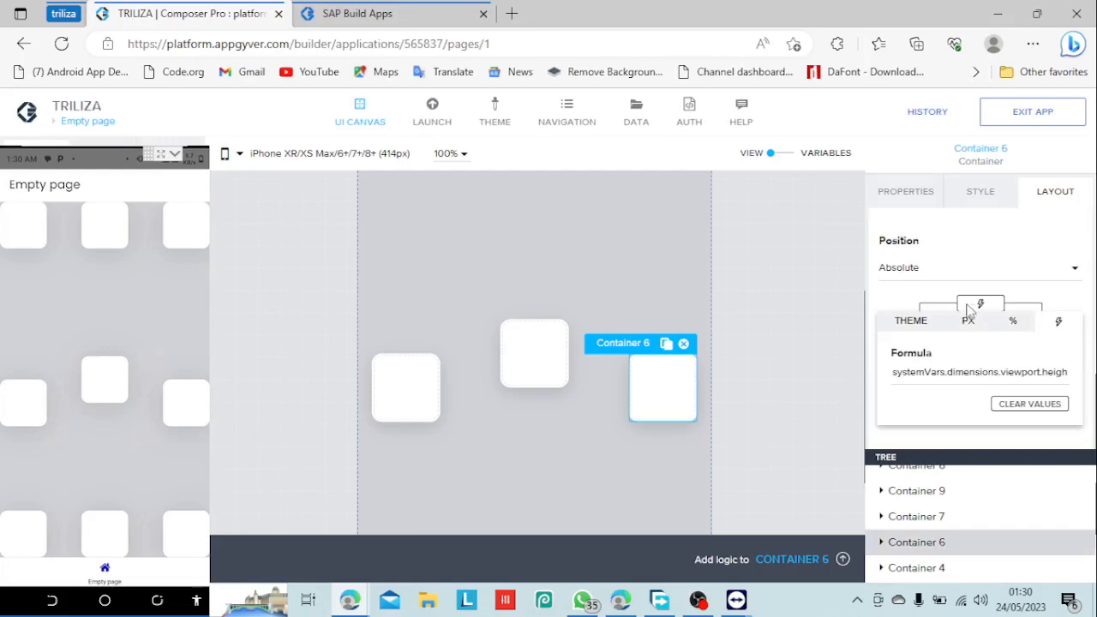
click(935, 375)
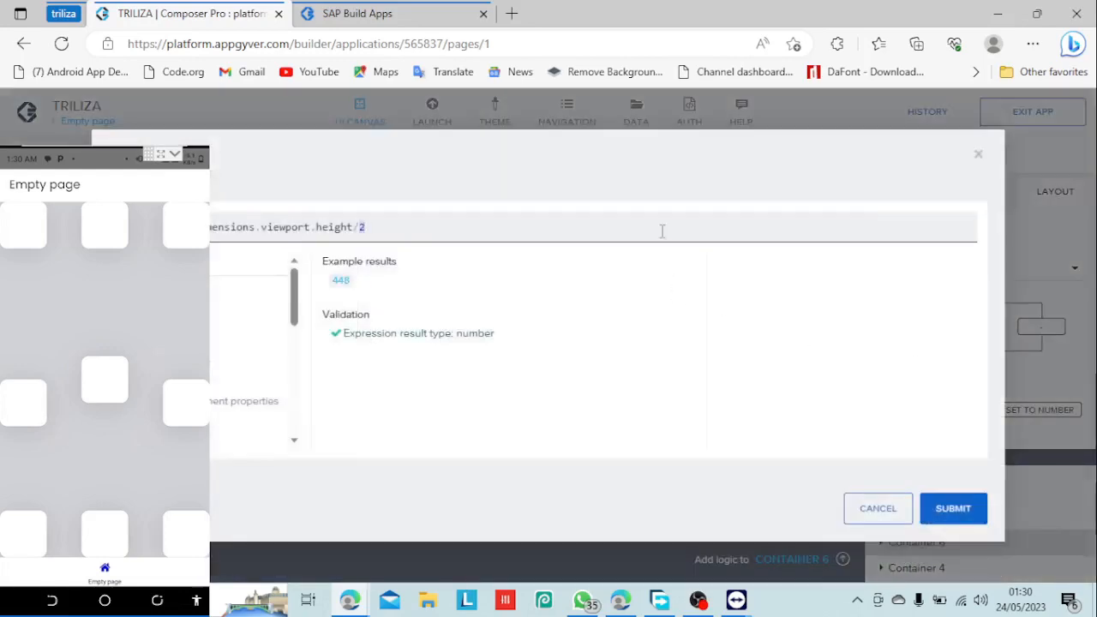
key(ctrl+a)
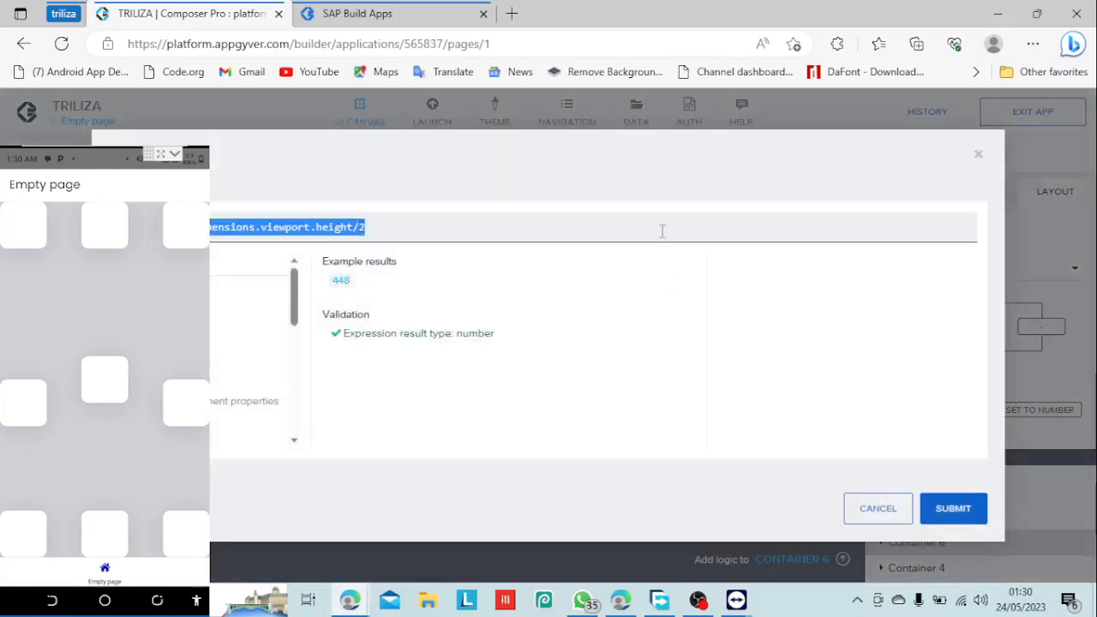
text(mensions.viewport.height-80)/2)
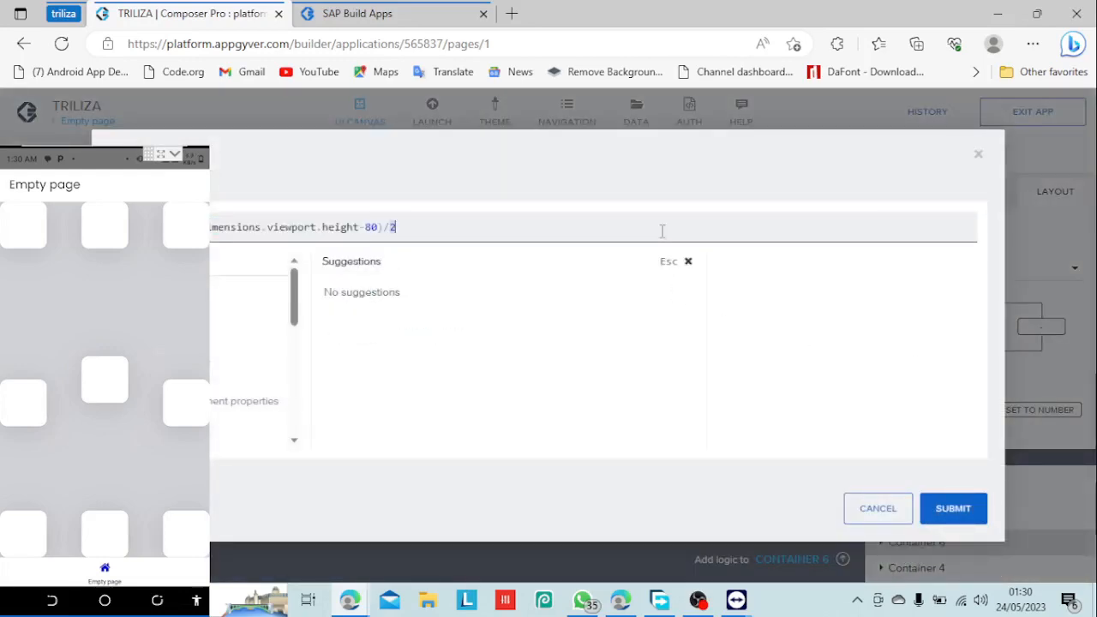
click(951, 509)
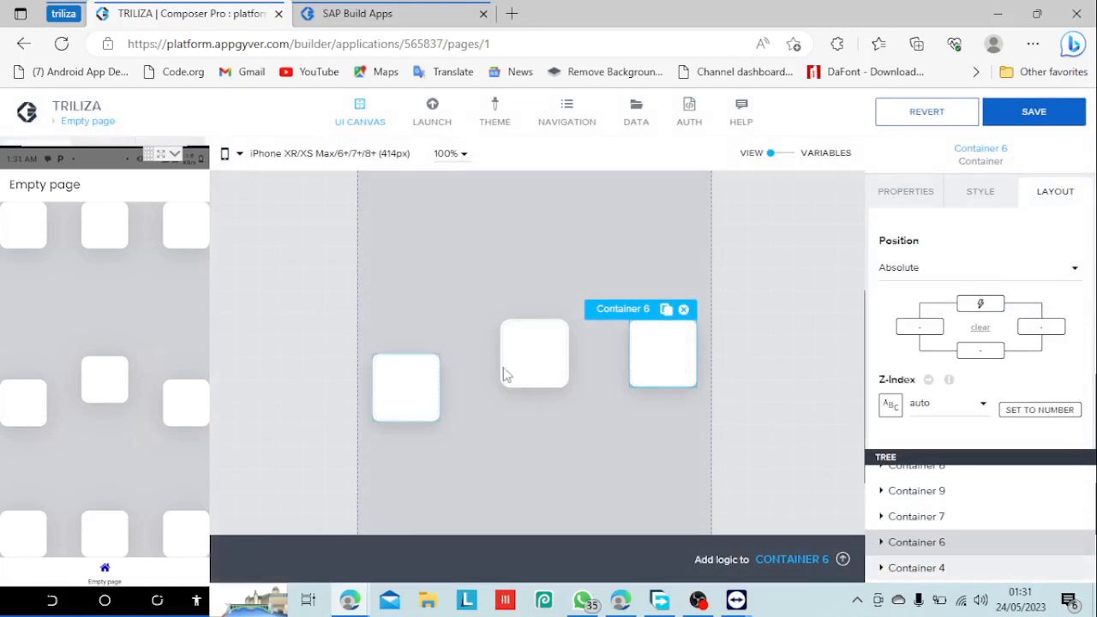
Step: Replace the top offset formula of Container 4, at the middle row's left end, with the copied (systemVars.dimensions.viewport.height-80)/2
click(415, 387)
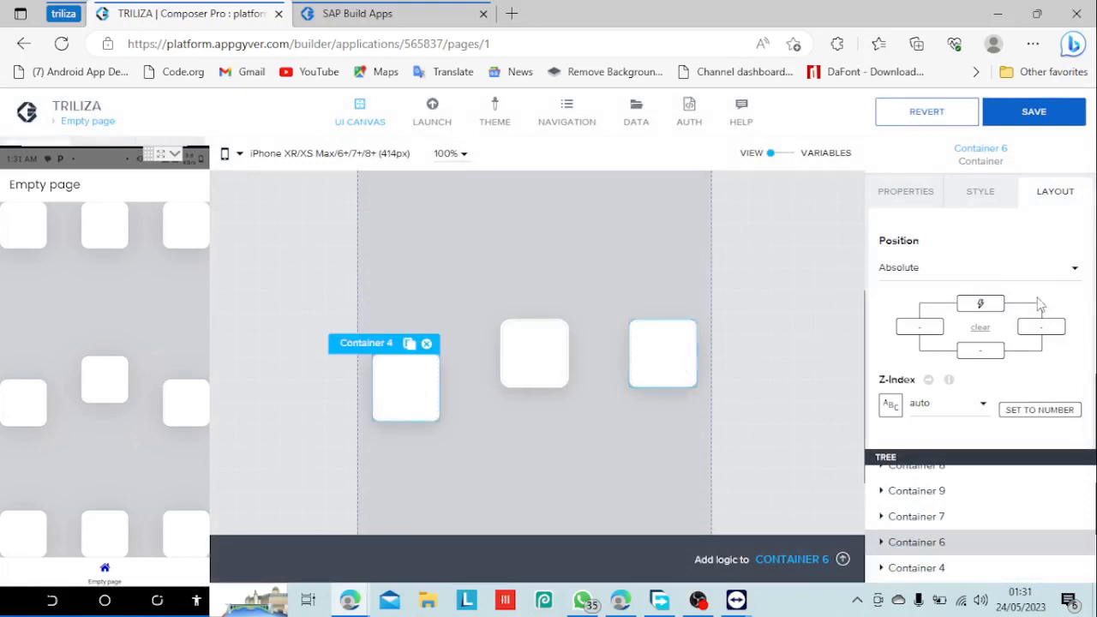
click(982, 306)
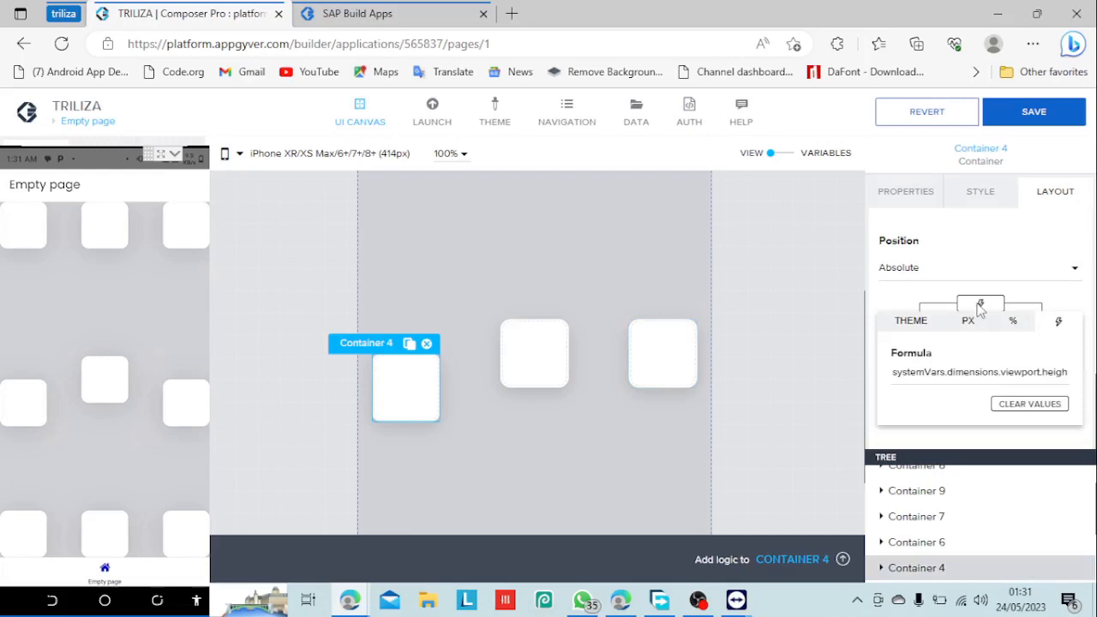
click(943, 378)
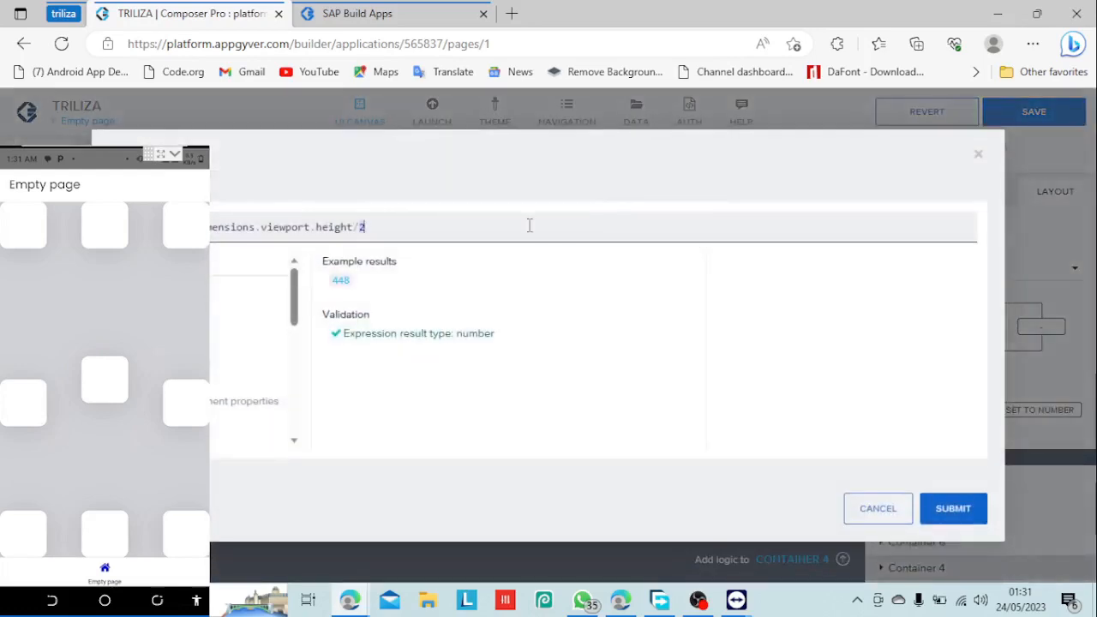
key(ctrl+a)
key(BackSpace)
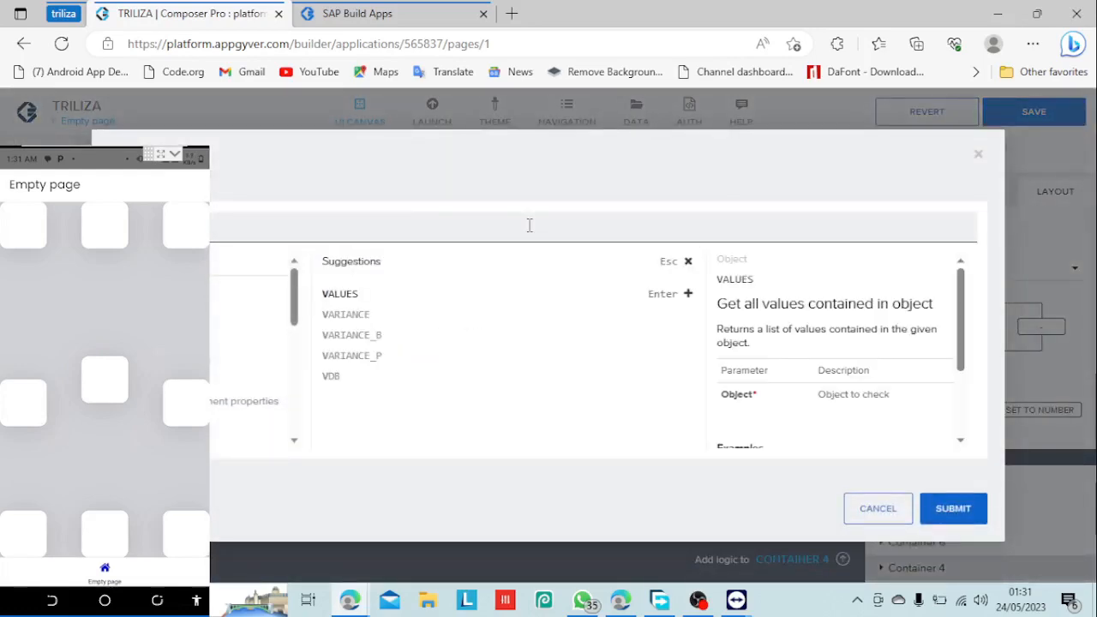
key(BackSpace)
key(ctrl+v)
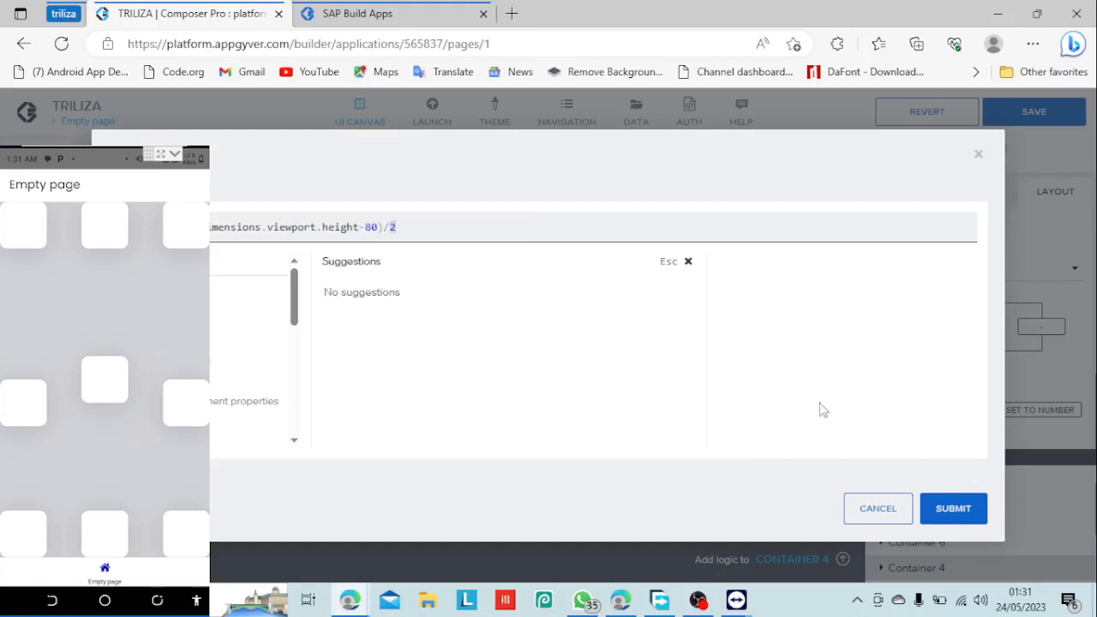
click(958, 510)
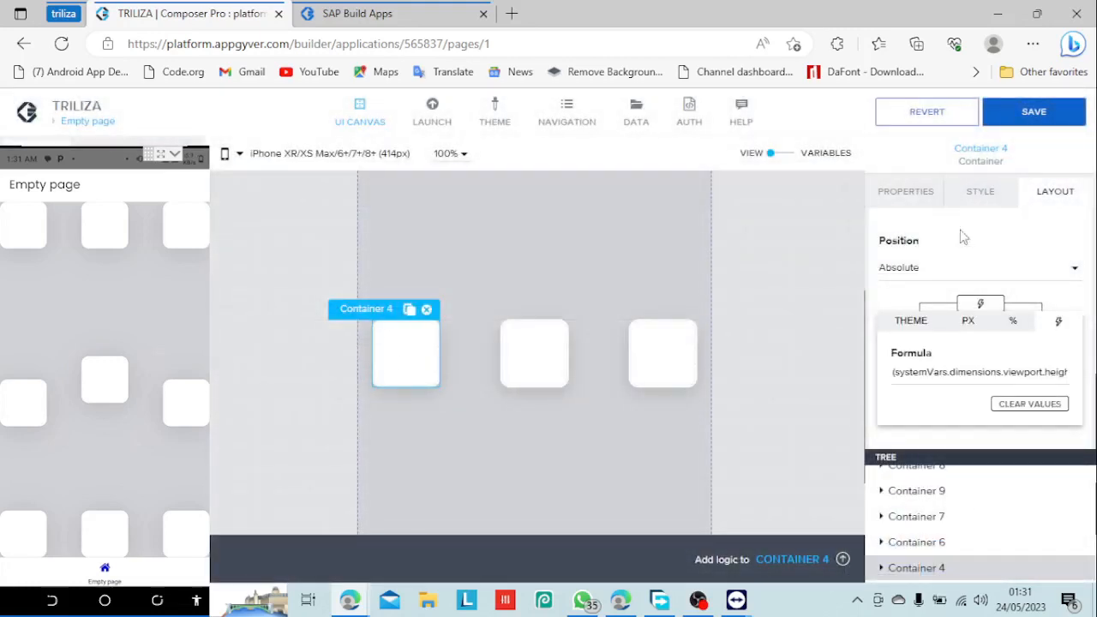
Step: Save the app and check the middle row's vertical alignment in the web preview
click(1034, 125)
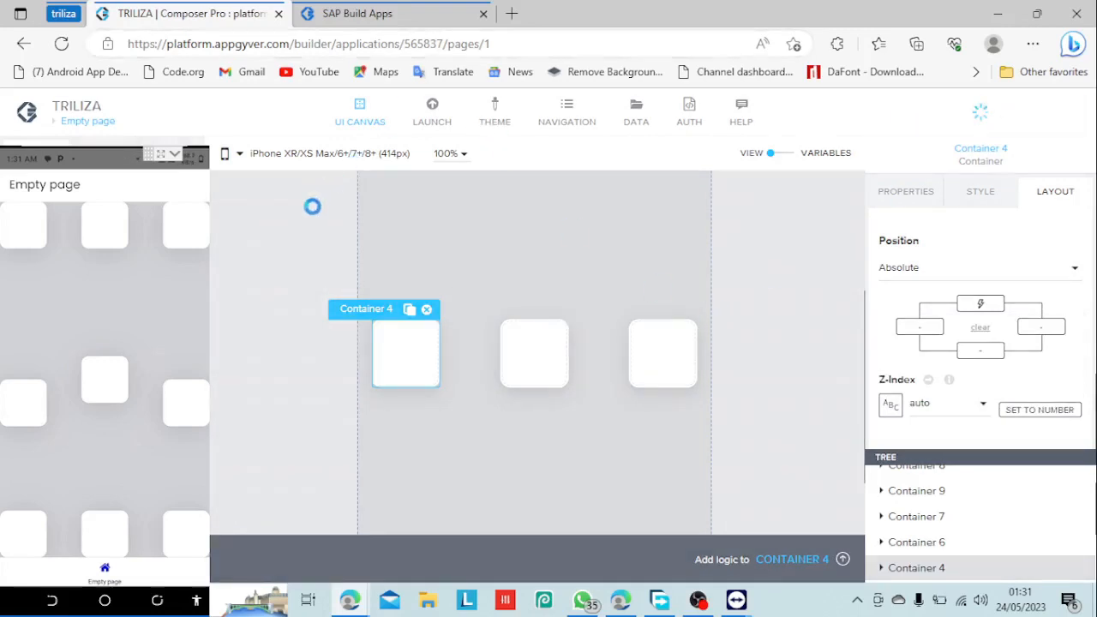
click(414, 10)
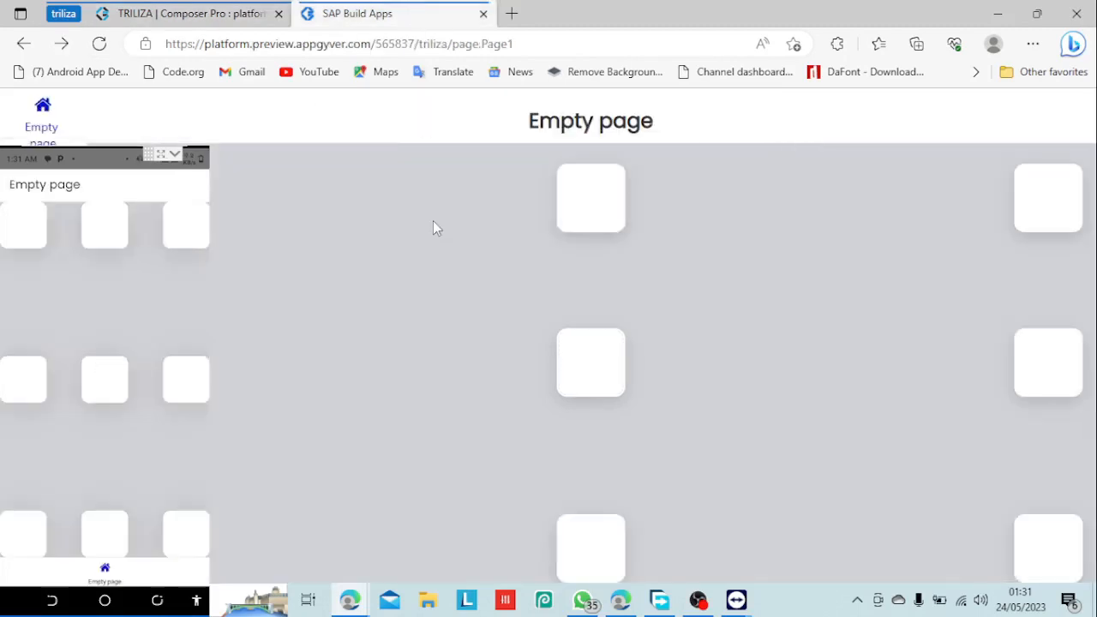